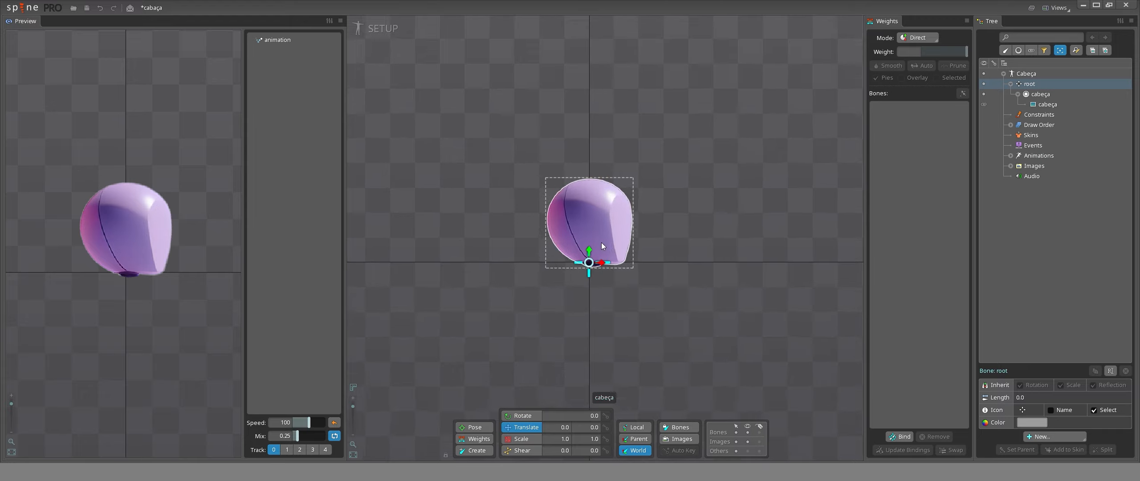
Examine the root bone and the cabeça slot with its head image in the skeleton hierarchy.
scroll(584, 129, down, 10)
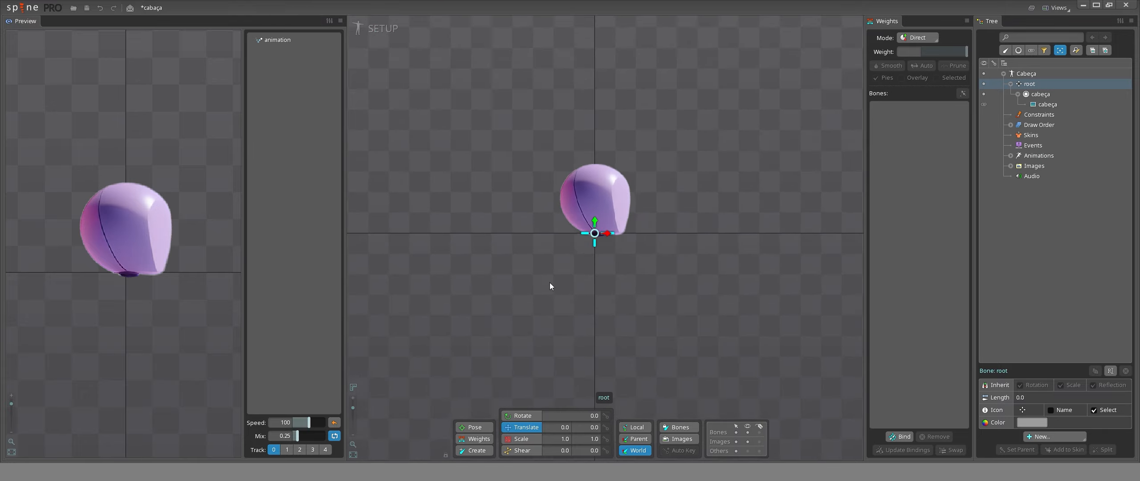
scroll(637, 265, up, 3)
scroll(593, 313, down, 2)
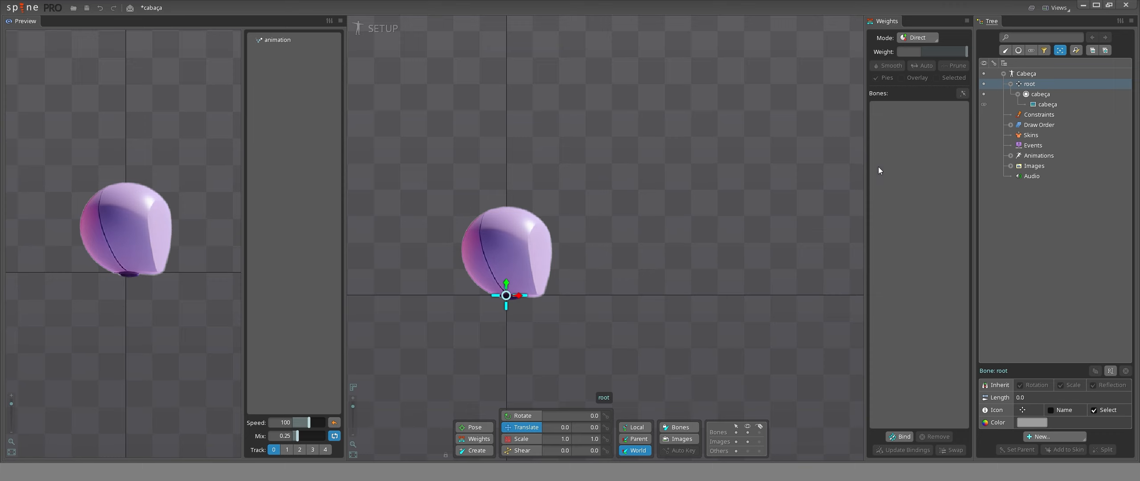
click(1042, 94)
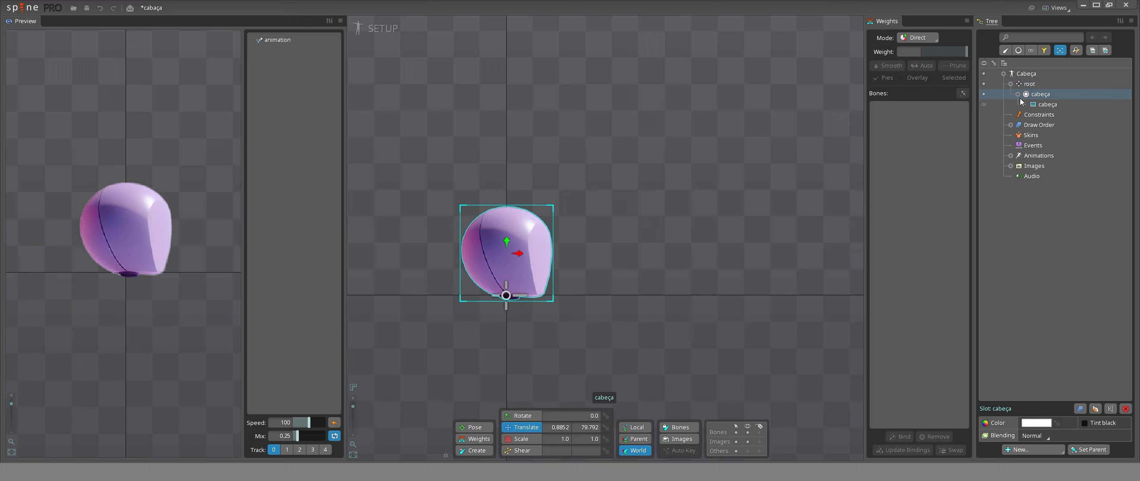
mouse_move(1048, 106)
drag(581, 226, 621, 192)
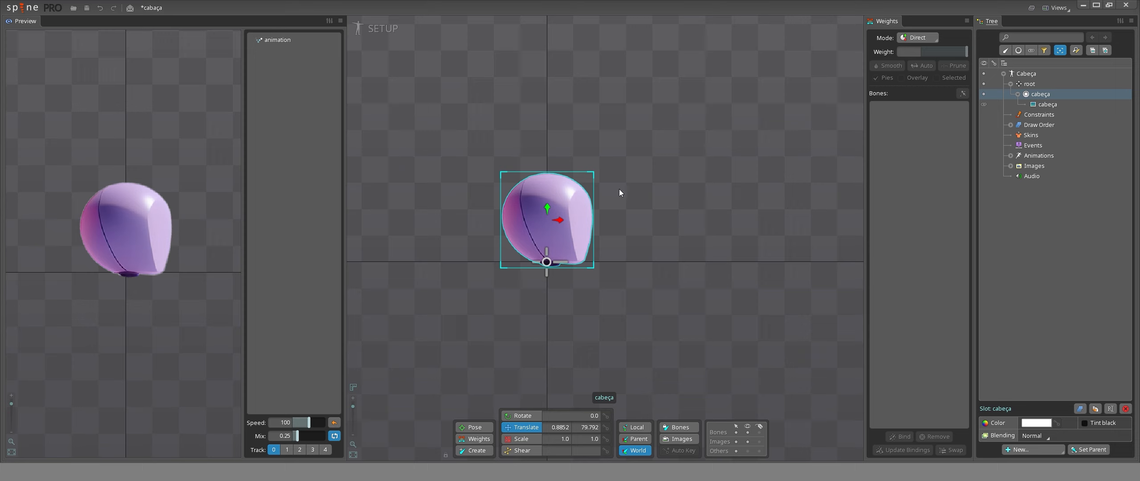
click(1029, 81)
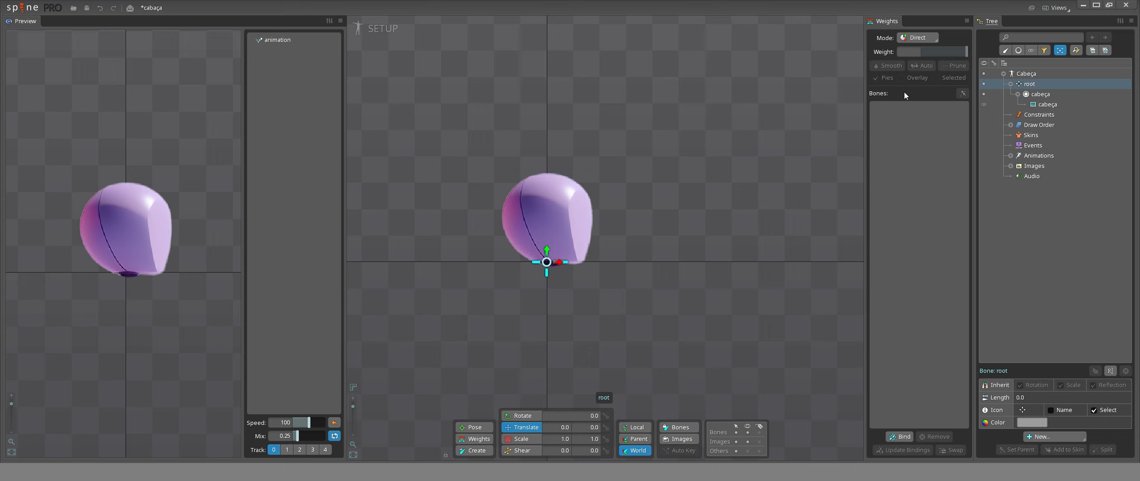
click(732, 161)
scroll(538, 266, up, 1)
Create three chained test bones beside the head: a vertical one about 324 units long, a zero-length one and a horizontal one.
click(1029, 84)
click(475, 450)
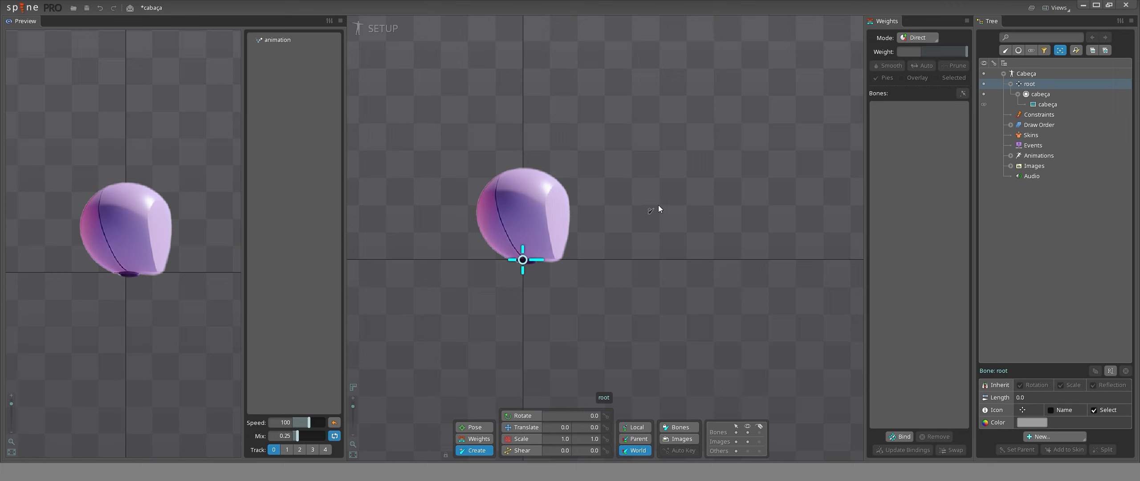
drag(658, 204, 660, 382)
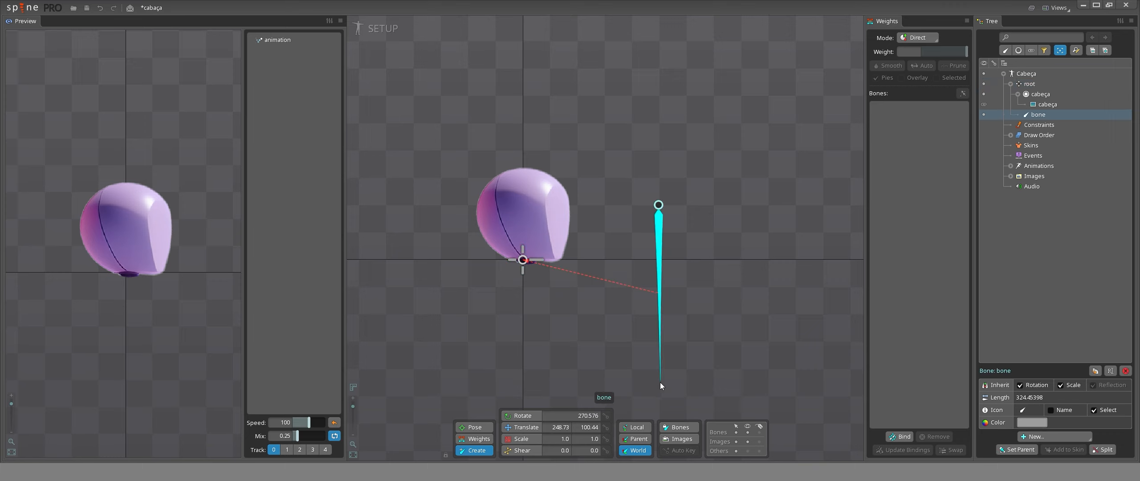
click(636, 177)
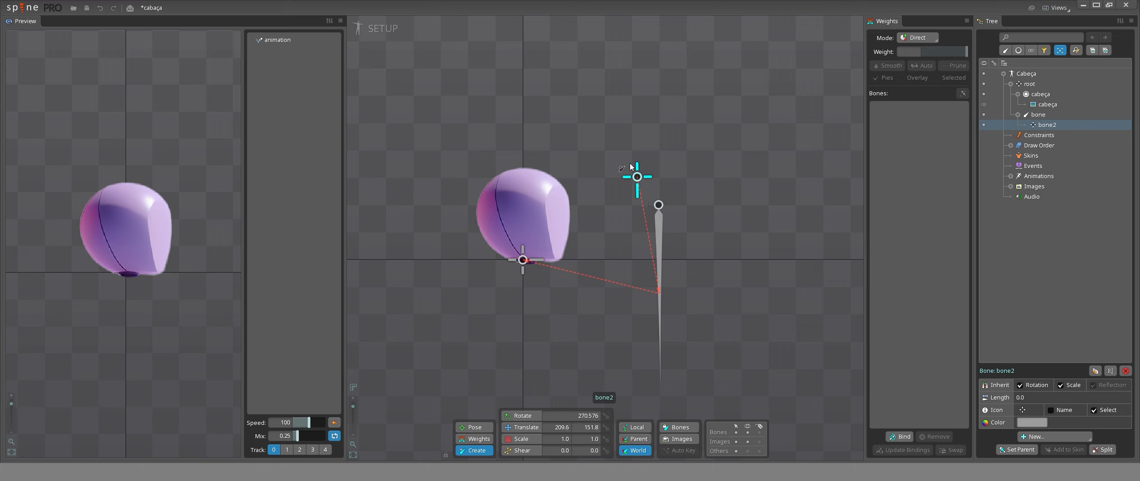
drag(662, 152, 805, 151)
scroll(804, 150, up, 2)
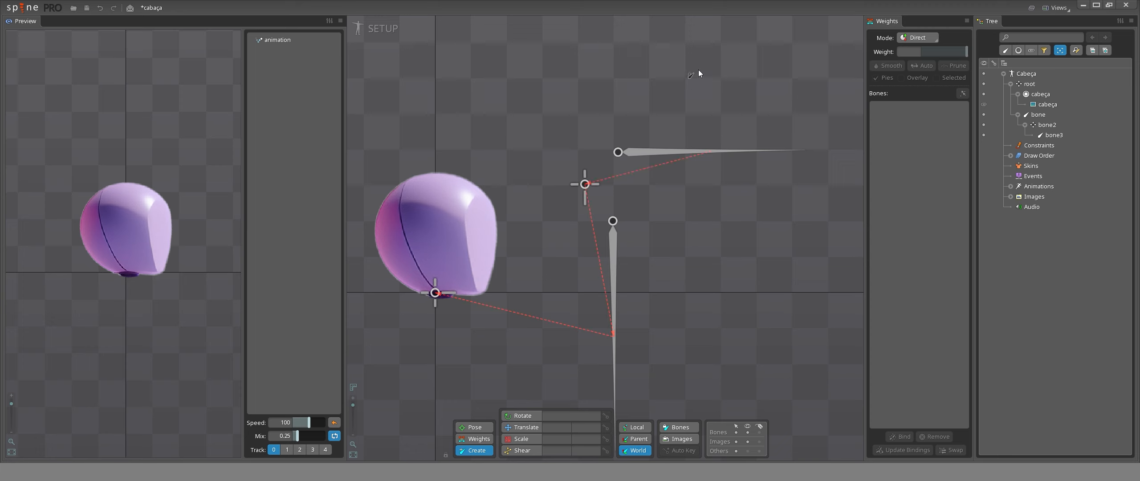
Try moving the zero-length test bone, undo the move and remove the test bones from the skeleton.
click(586, 185)
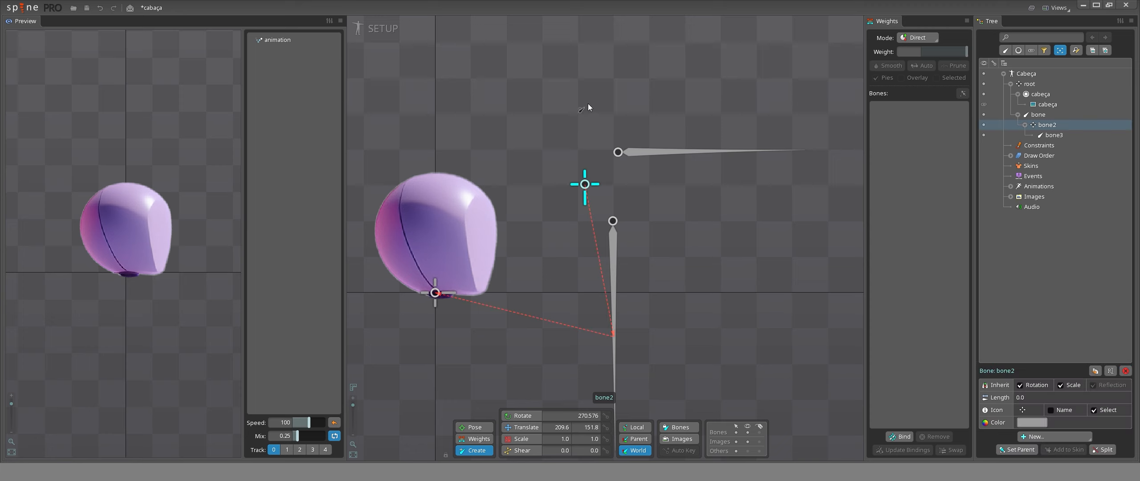
key(v)
drag(590, 108, 693, 66)
key(ctrl+z)
key(ctrl+z)
key(Delete)
Create a child bone of root, about 145 units long, from the head's base up through the image.
scroll(509, 292, up, 3)
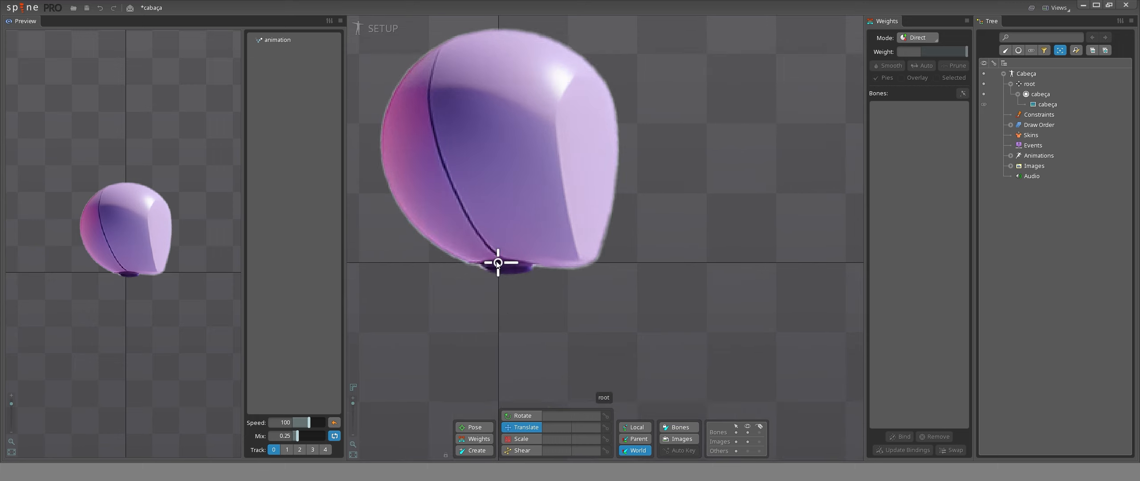
click(498, 264)
scroll(565, 286, down, 5)
drag(565, 287, 532, 325)
scroll(532, 325, up, 3)
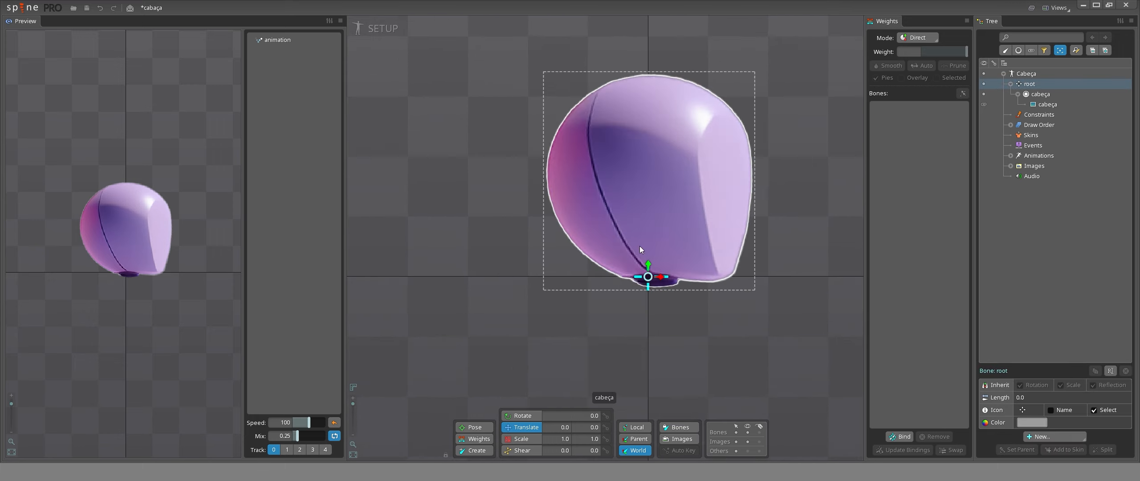
scroll(734, 328, down, 3)
drag(735, 329, 668, 329)
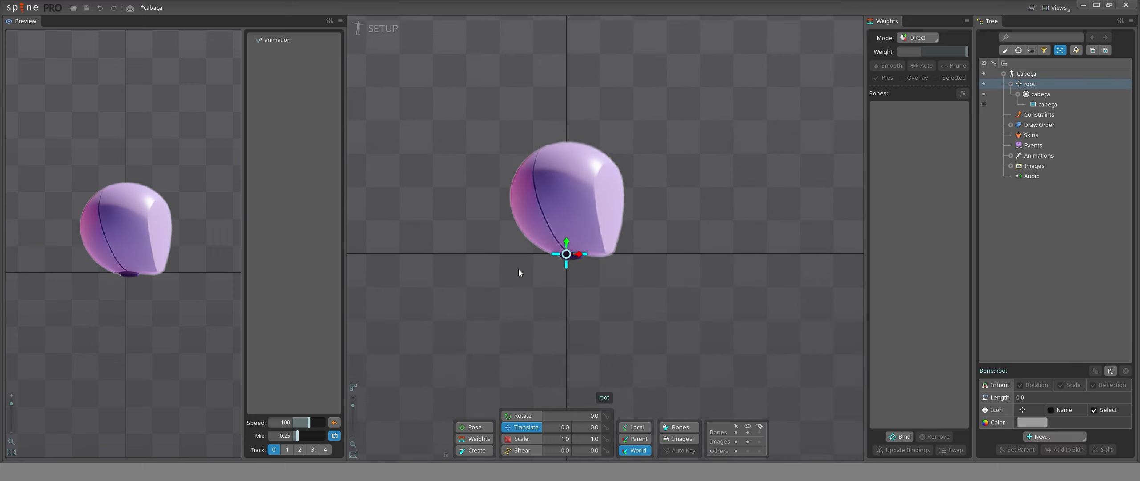
scroll(412, 219, up, 1)
click(474, 451)
drag(545, 248, 545, 149)
click(474, 451)
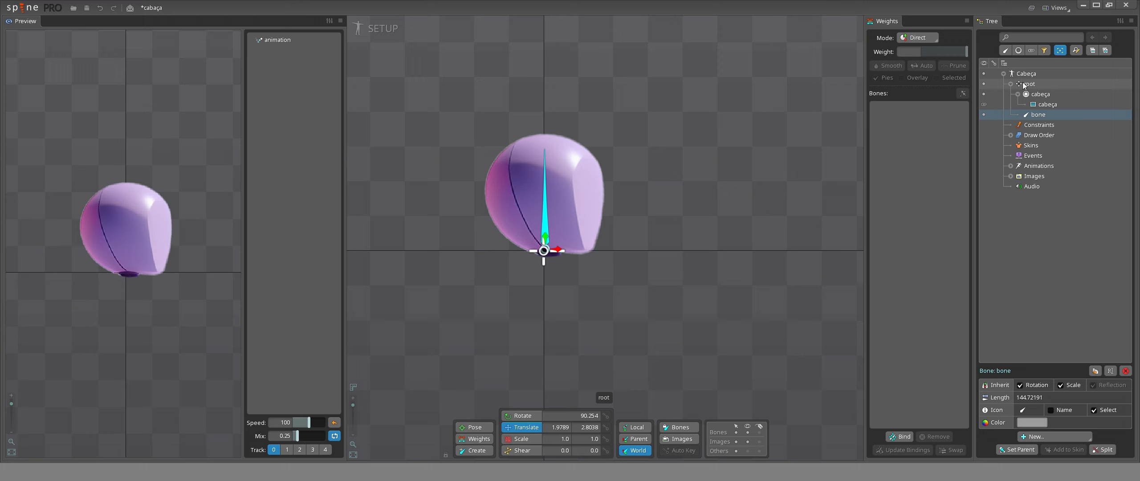
Parent the cabeça slot to the new bone under root and select that bone.
click(1043, 94)
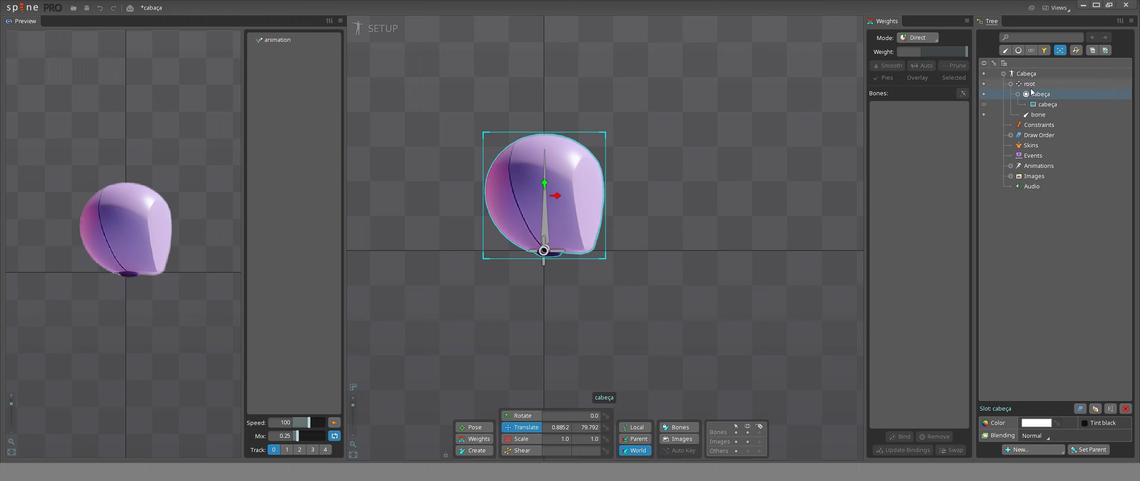
click(1029, 84)
click(1039, 95)
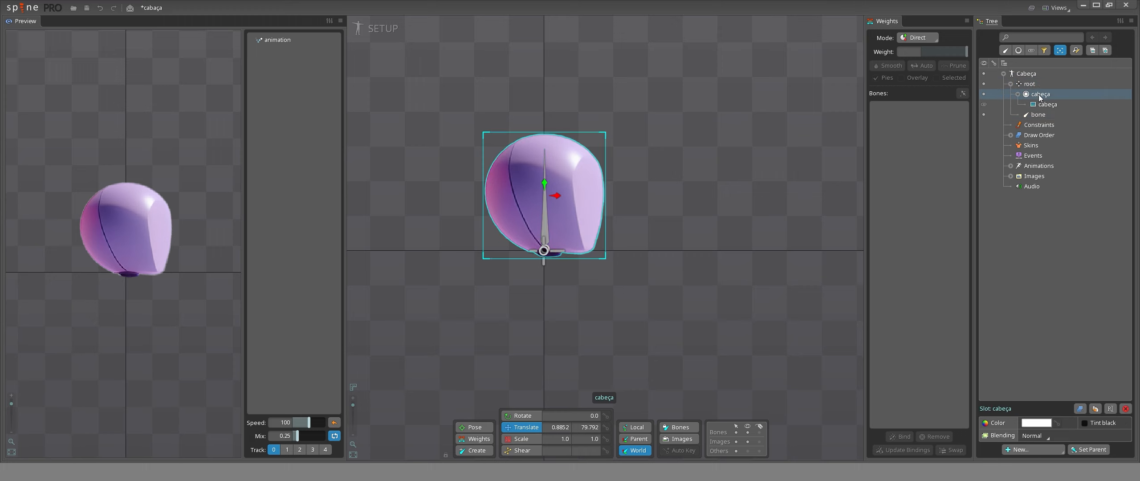
mouse_move(1039, 95)
drag(1039, 94, 1038, 115)
click(1038, 94)
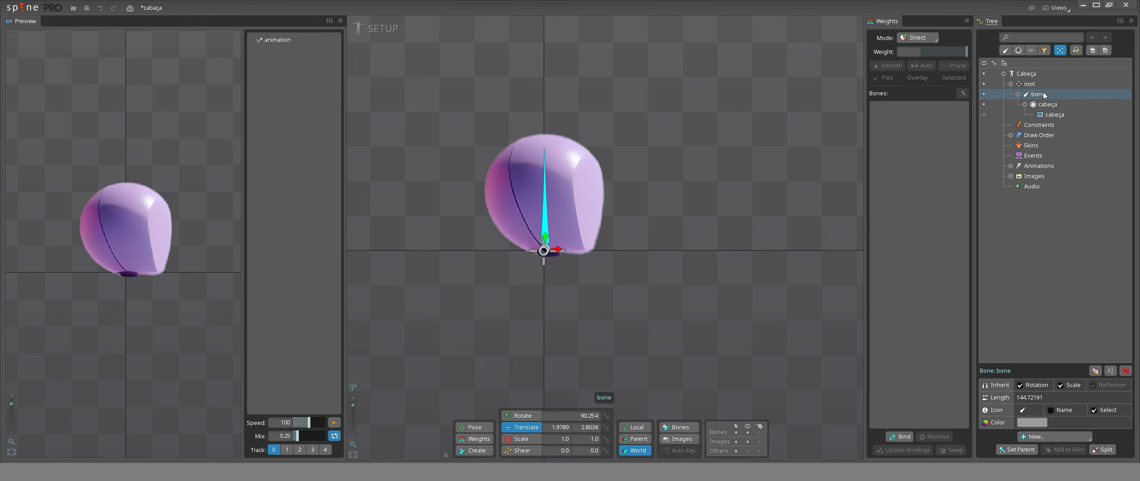
Open the new bone's rename dialog, cancel it, and undo the slot parenting and the bone creation.
double_click(1043, 93)
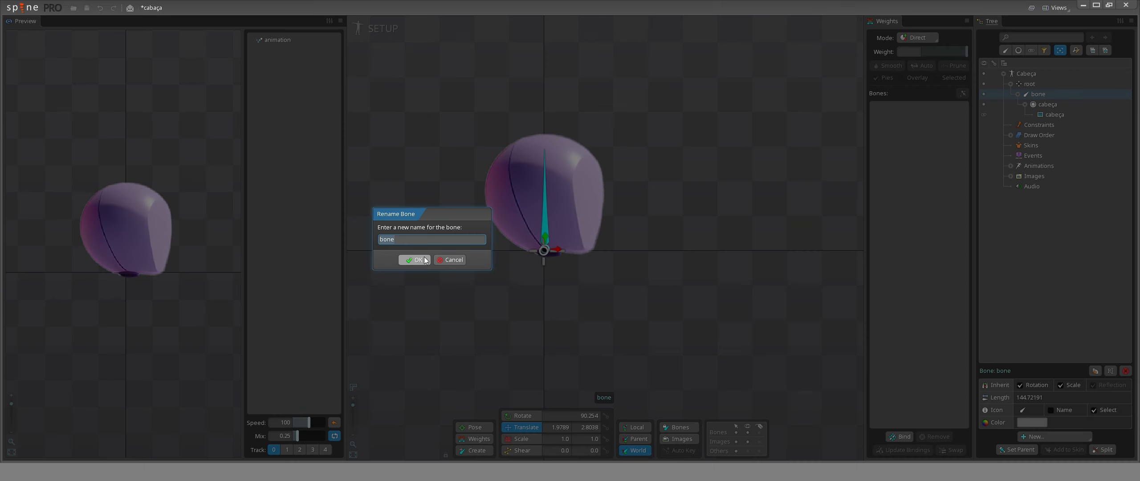
click(443, 262)
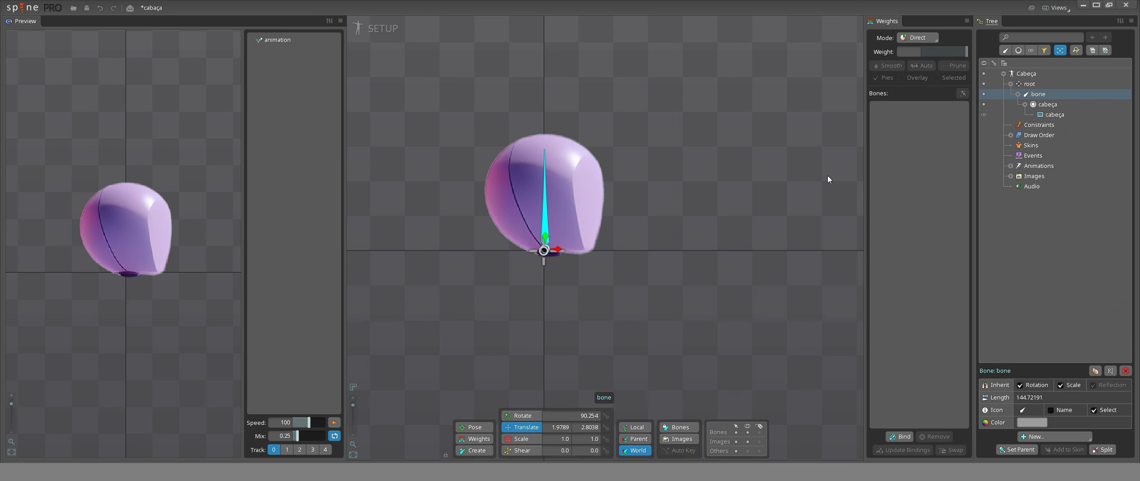
key(ctrl+z)
key(ctrl+z)
With the cabeça image picked for attachment, create a bone about 65 units long upward from the root origin.
click(475, 451)
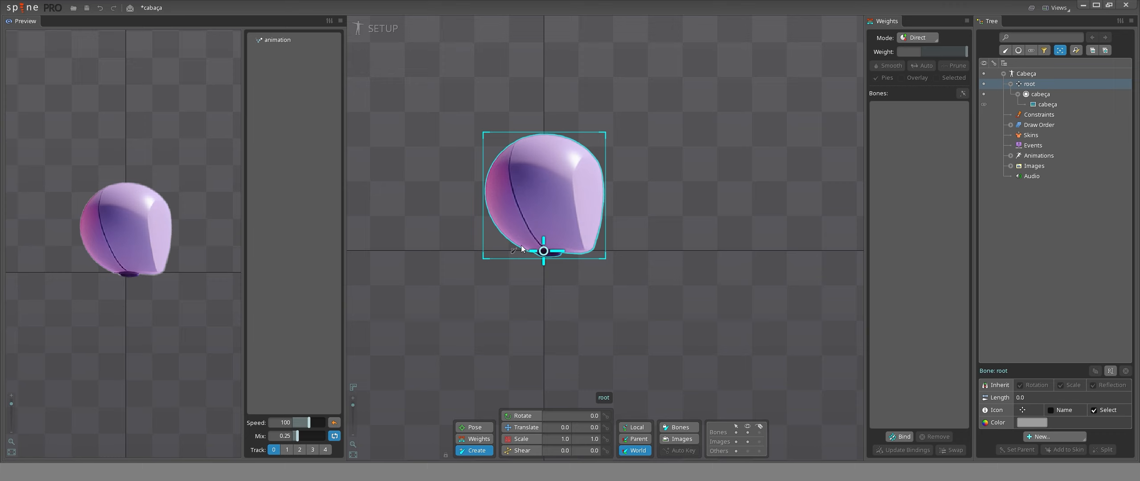
drag(543, 249, 543, 204)
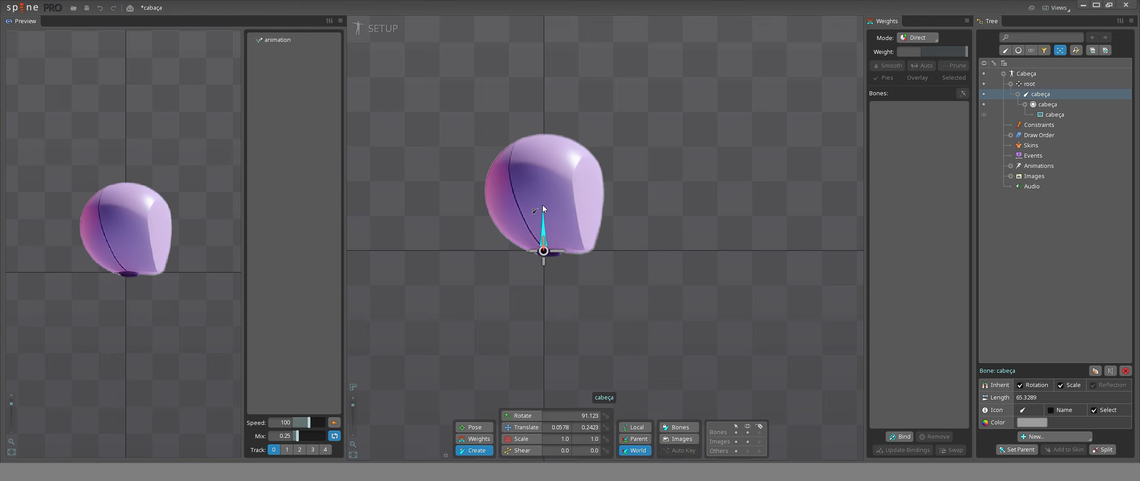
key(c)
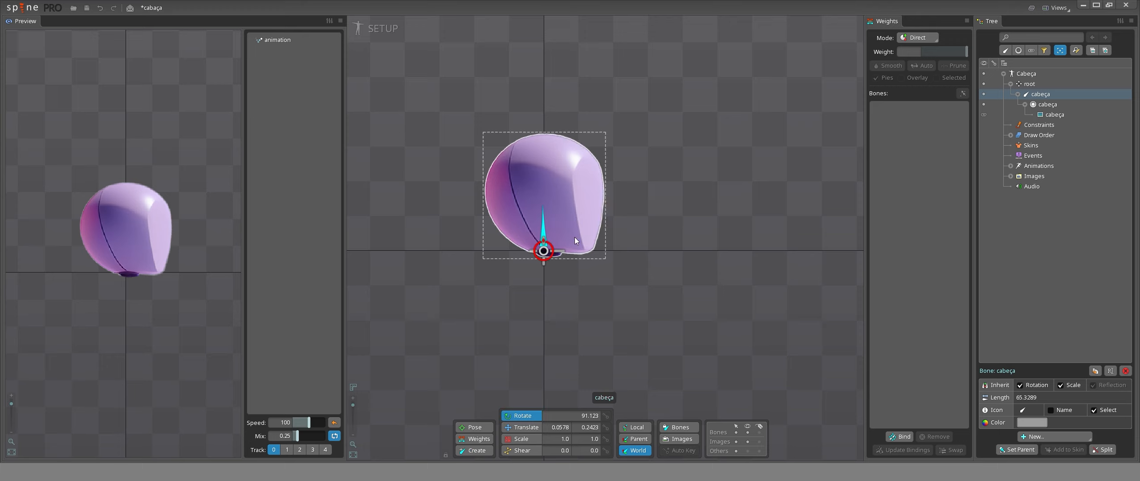
Try moving the cabeça bone with its attached head image several times, undoing each move.
key(v)
mouse_move(629, 337)
mouse_down()
mouse_move(635, 319)
mouse_move(755, 293)
mouse_move(673, 358)
mouse_move(628, 351)
mouse_up()
key(ctrl+z)
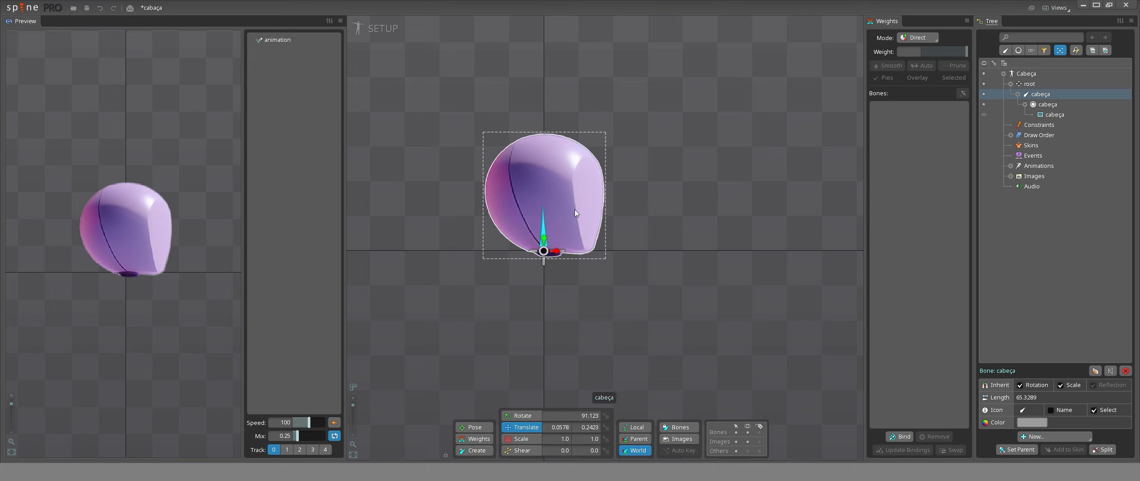
drag(696, 249, 734, 277)
key(ctrl+z)
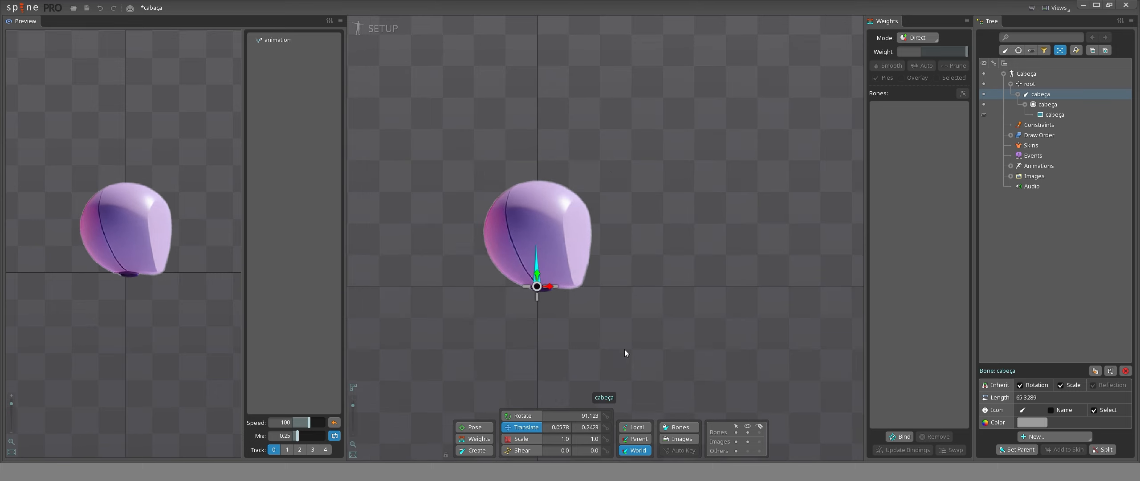
drag(520, 291, 604, 236)
key(ctrl+z)
scroll(564, 304, up, 4)
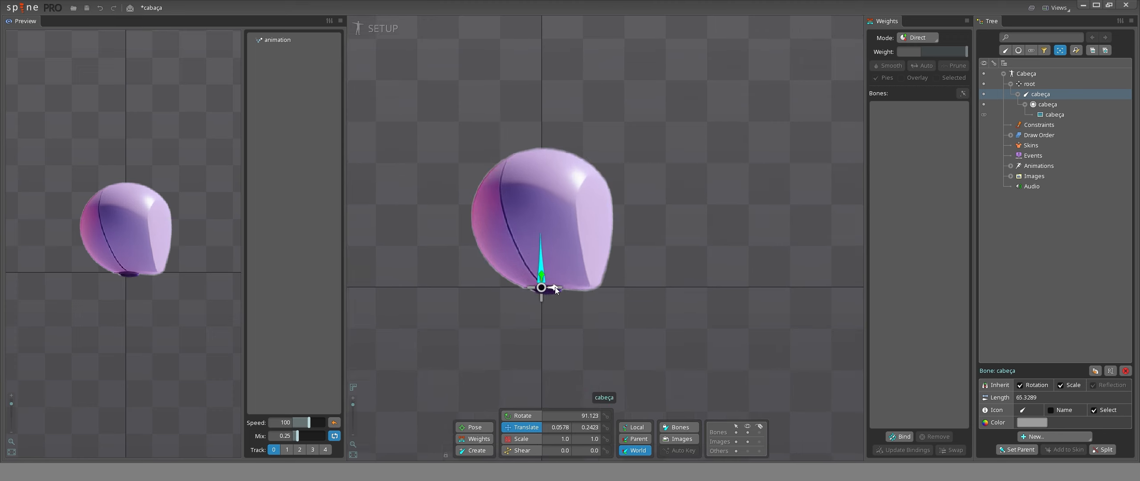
Turn off the root bone's Select option and reselect root from the hierarchy.
click(530, 284)
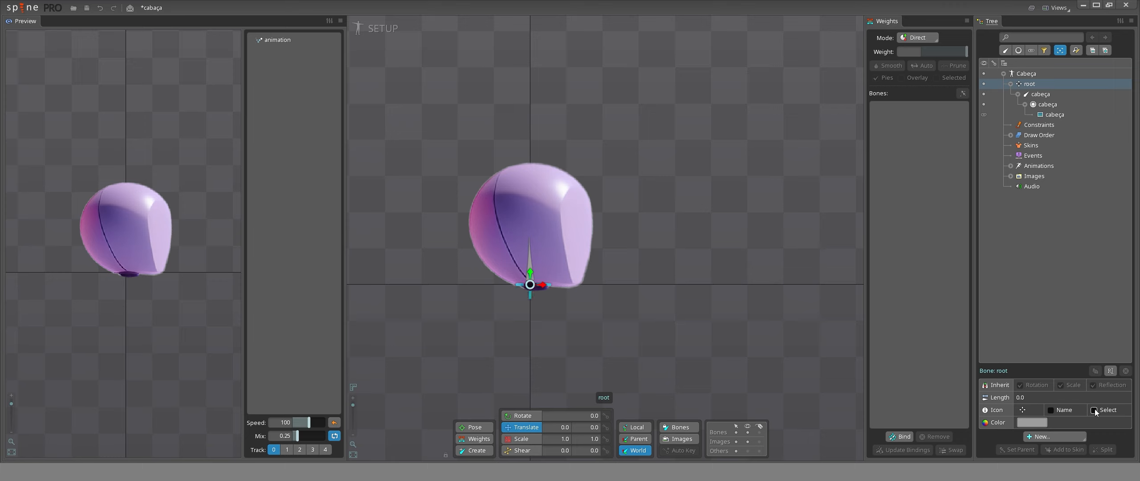
click(674, 254)
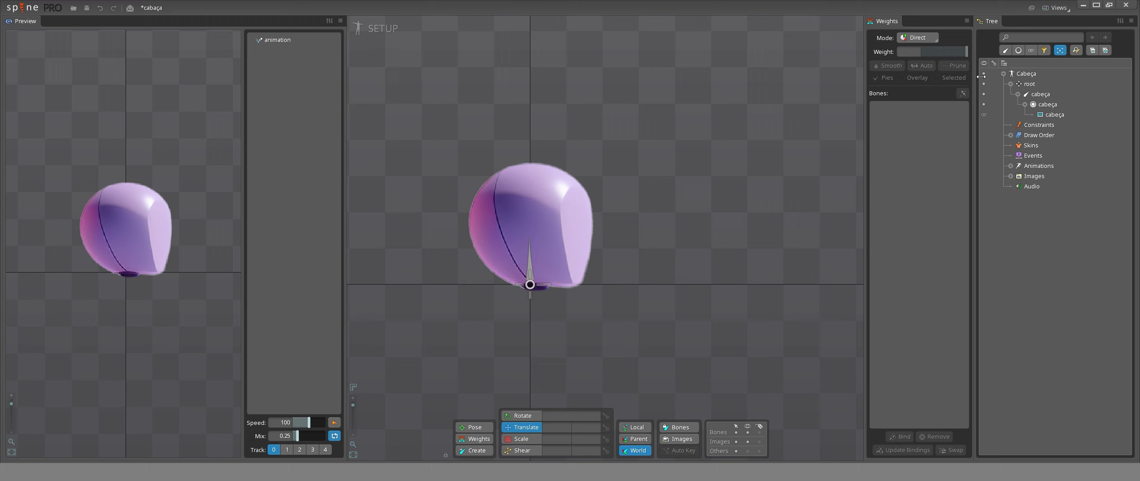
click(1031, 87)
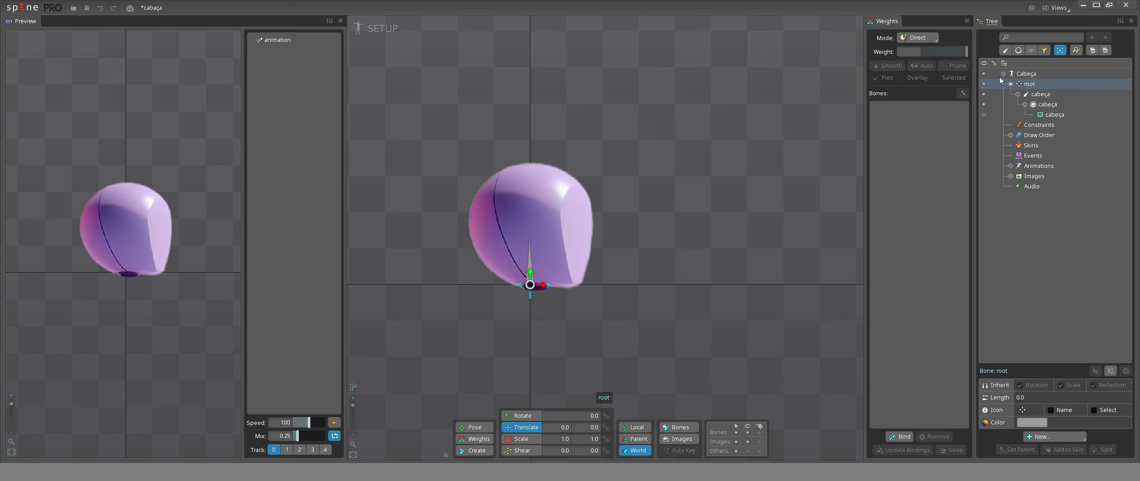
Try moving the root bone in the viewport, undo the move and clear the selection.
drag(727, 297, 720, 229)
key(ctrl+z)
key(space)
scroll(500, 271, up, 5)
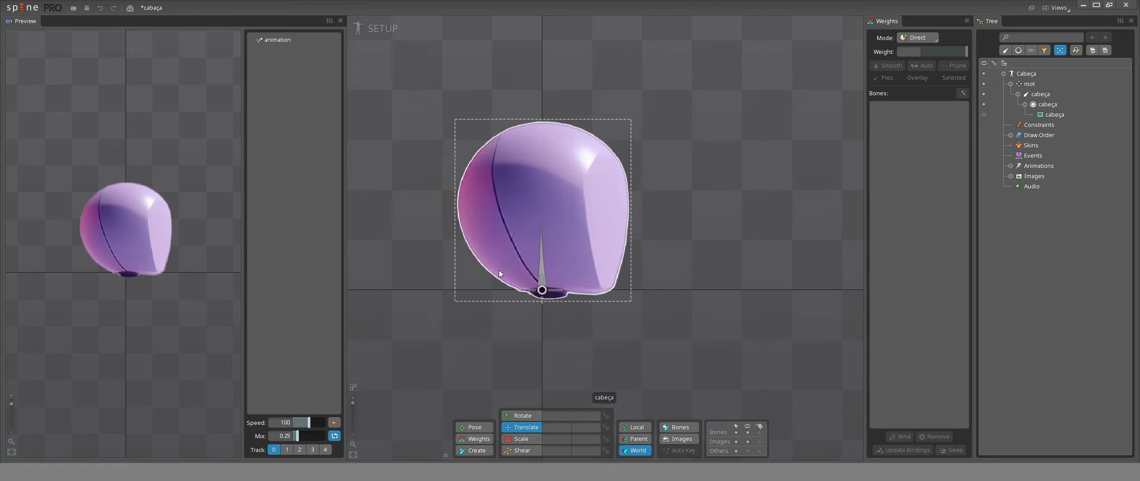
scroll(633, 283, down, 4)
drag(637, 283, 636, 192)
drag(735, 255, 704, 354)
scroll(550, 196, down, 4)
scroll(552, 139, up, 2)
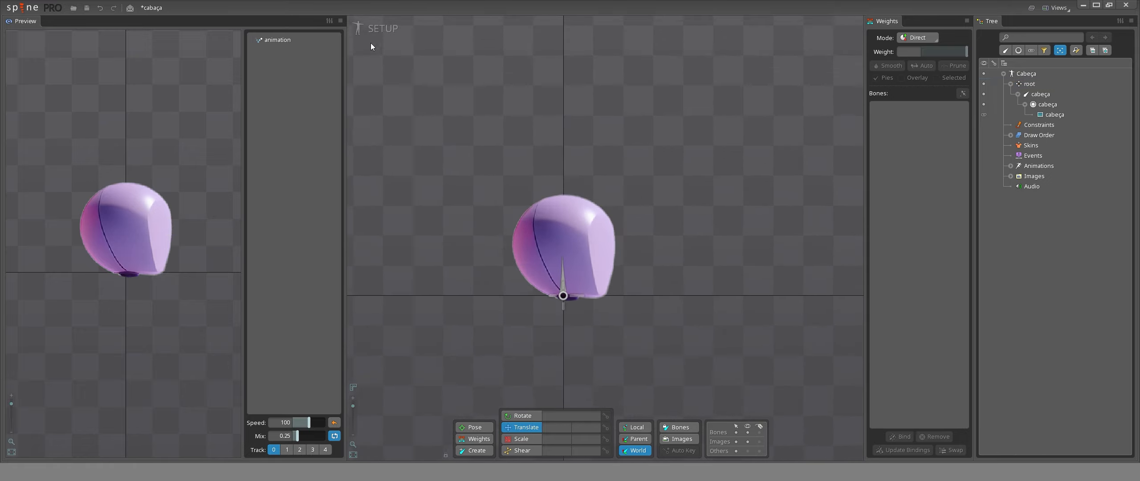
Switch from Setup to Animate mode and examine the head and its bone there.
click(373, 40)
drag(446, 327, 445, 341)
scroll(394, 227, down, 2)
drag(395, 226, 387, 218)
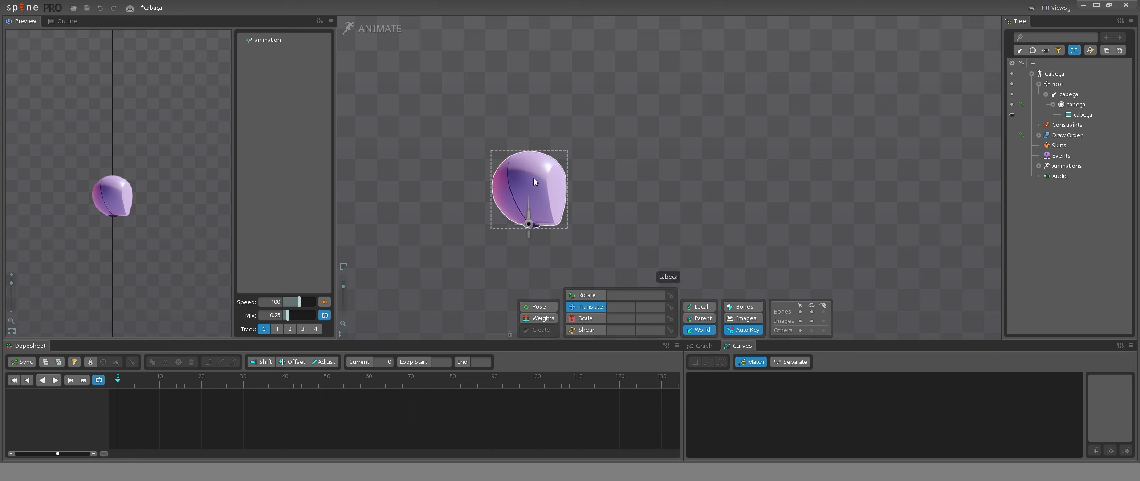
scroll(546, 174, up, 2)
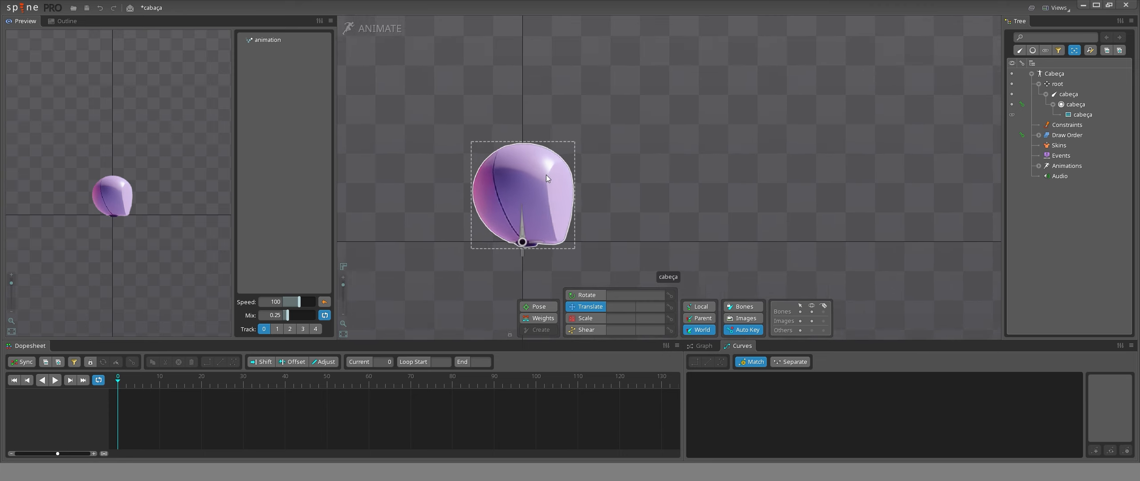
click(530, 193)
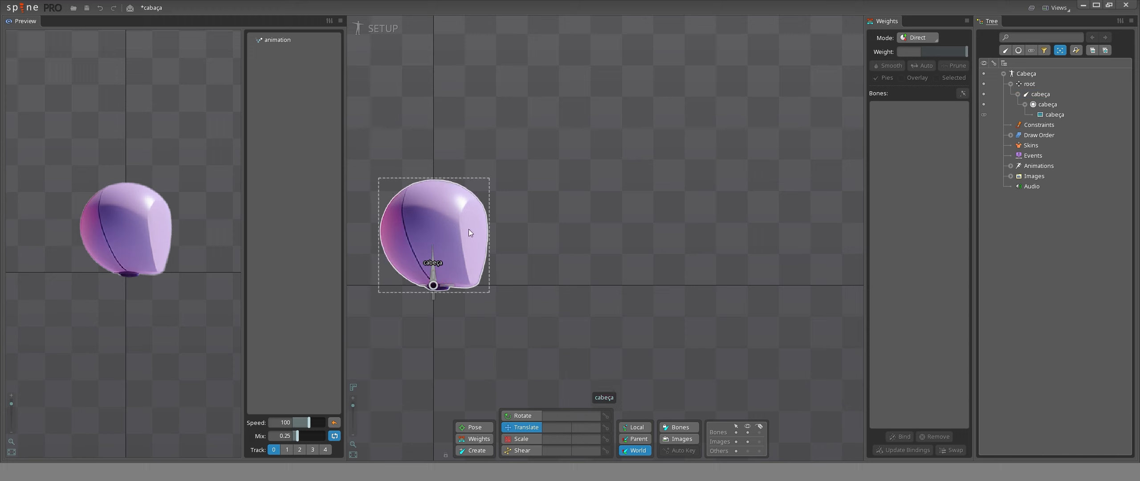
Set the cabeça bone's color to orange and clear the selection.
click(436, 262)
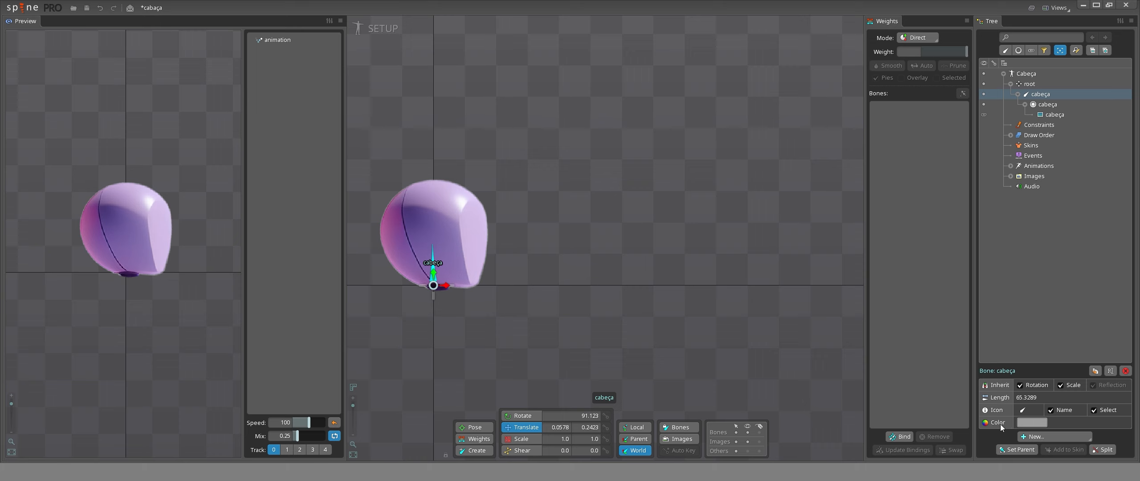
click(1029, 423)
click(521, 149)
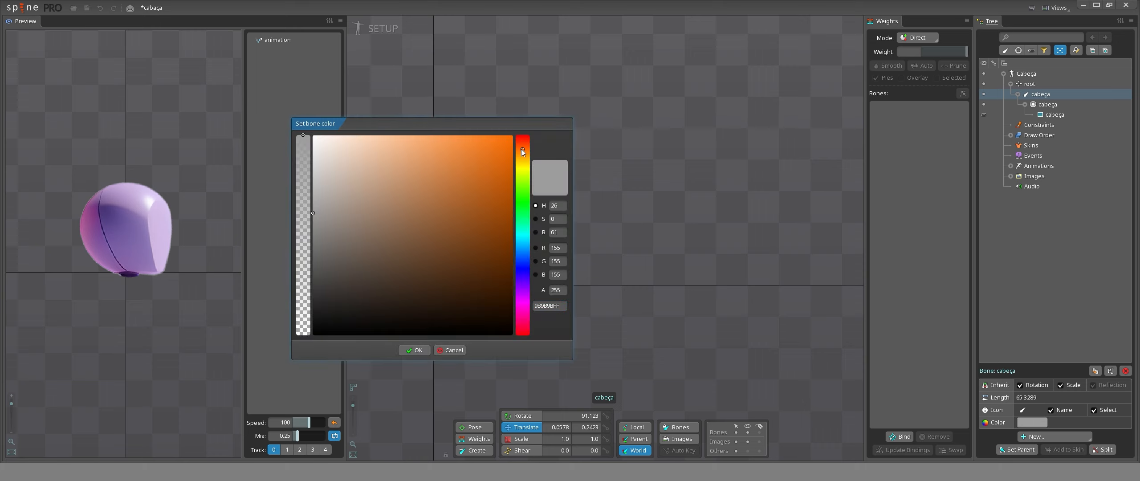
click(508, 135)
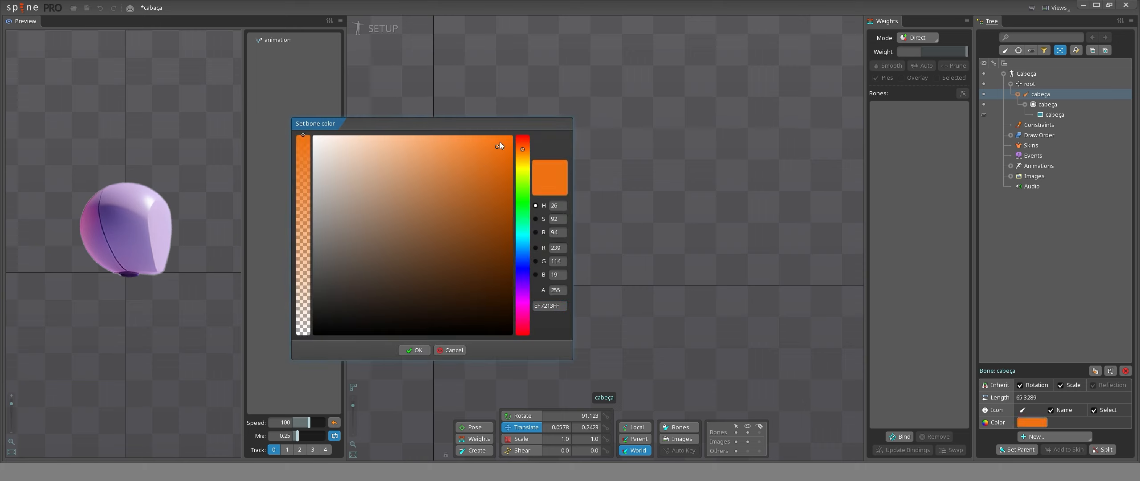
click(419, 350)
click(669, 172)
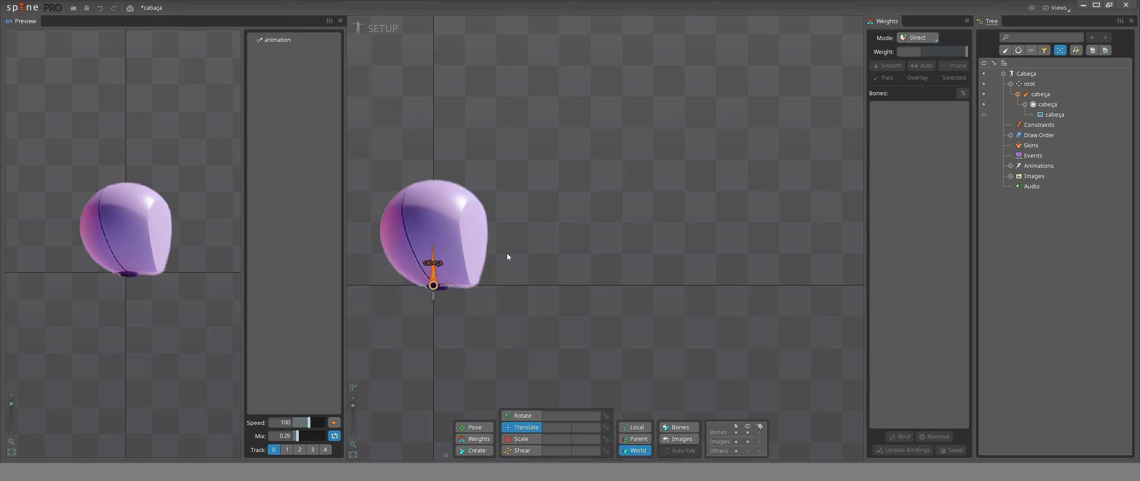
In Animate mode, key the cabeça bone's Translate at frame 0 and copy that key to frame 50.
click(378, 30)
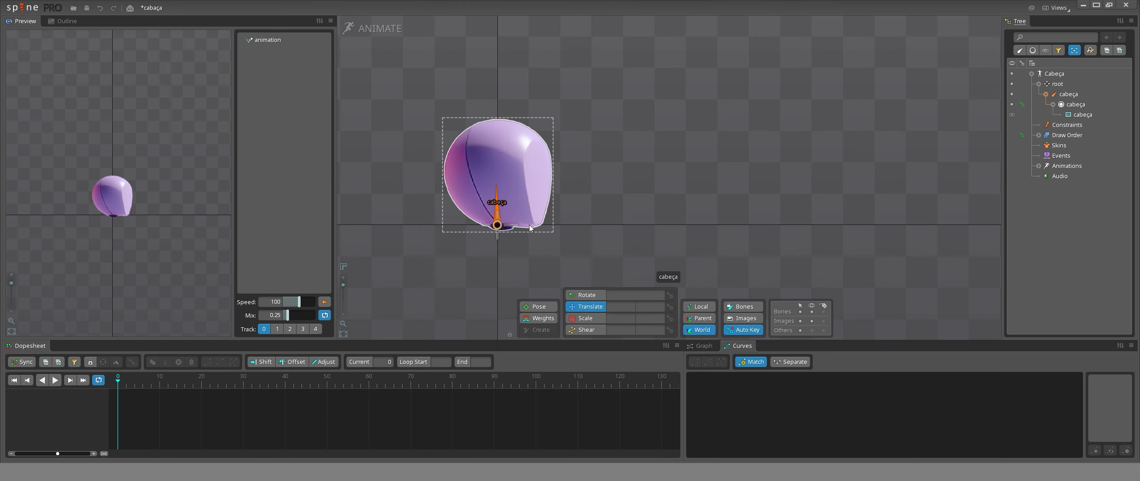
click(497, 204)
click(669, 307)
key(ctrl+c)
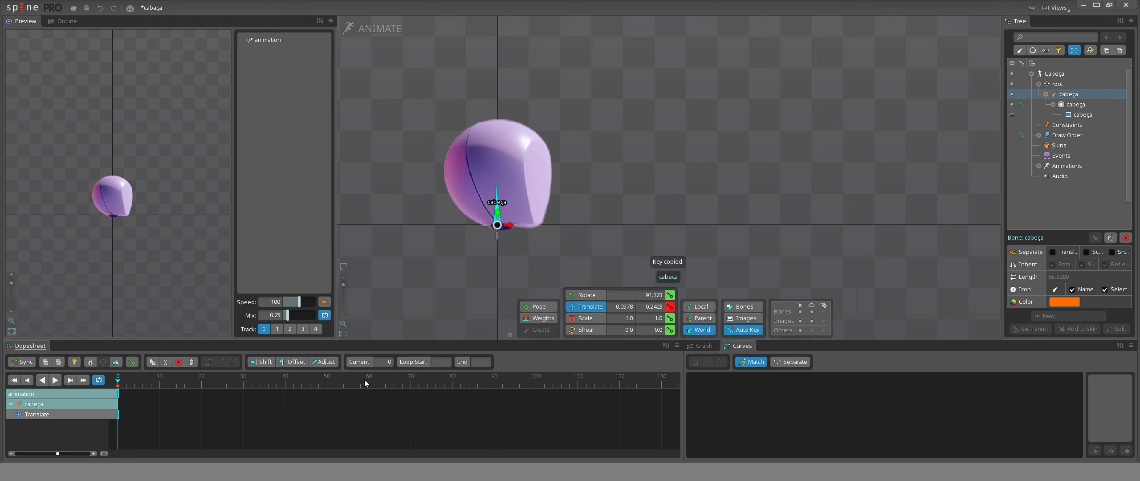
click(326, 378)
key(ctrl+v)
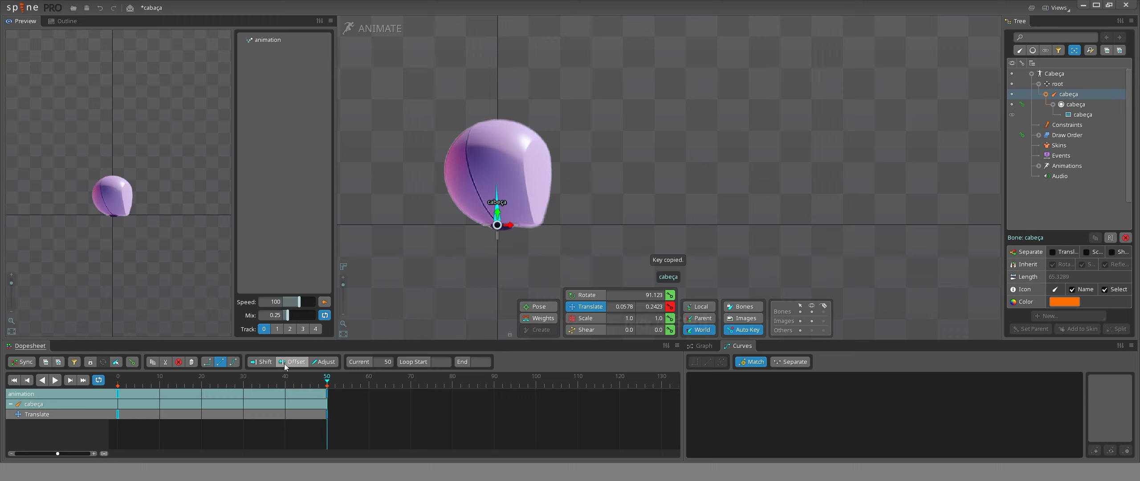
At frame 25, raise the cabeça bone vertically to a Translate Y of about 104.57.
mouse_move(199, 378)
mouse_down()
mouse_move(117, 381)
mouse_move(319, 382)
mouse_move(191, 386)
mouse_up()
scroll(188, 383, up, 3)
scroll(188, 383, up, 2)
scroll(189, 385, up, 1)
click(360, 380)
scroll(713, 178, down, 3)
drag(740, 161, 643, 210)
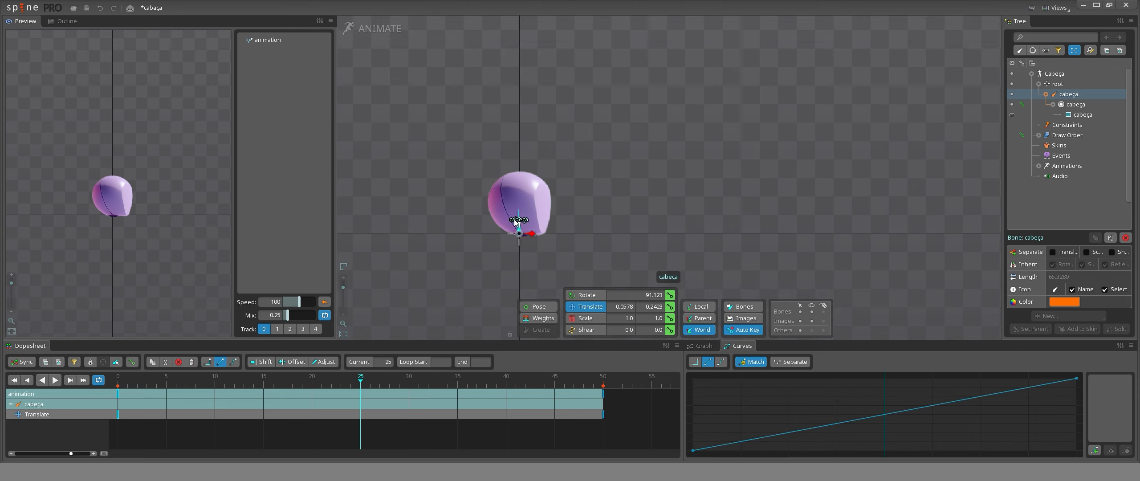
scroll(515, 222, up, 2)
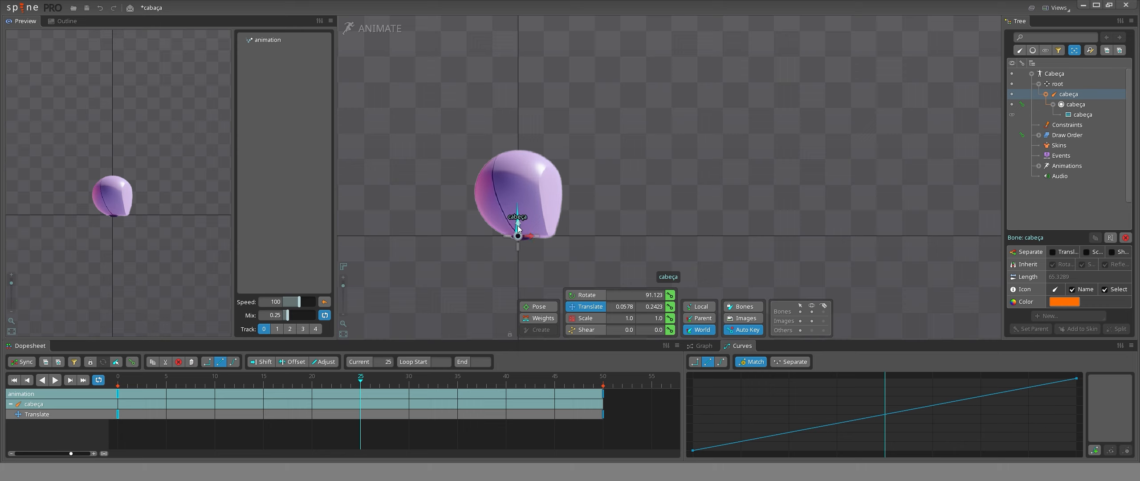
drag(518, 229, 520, 175)
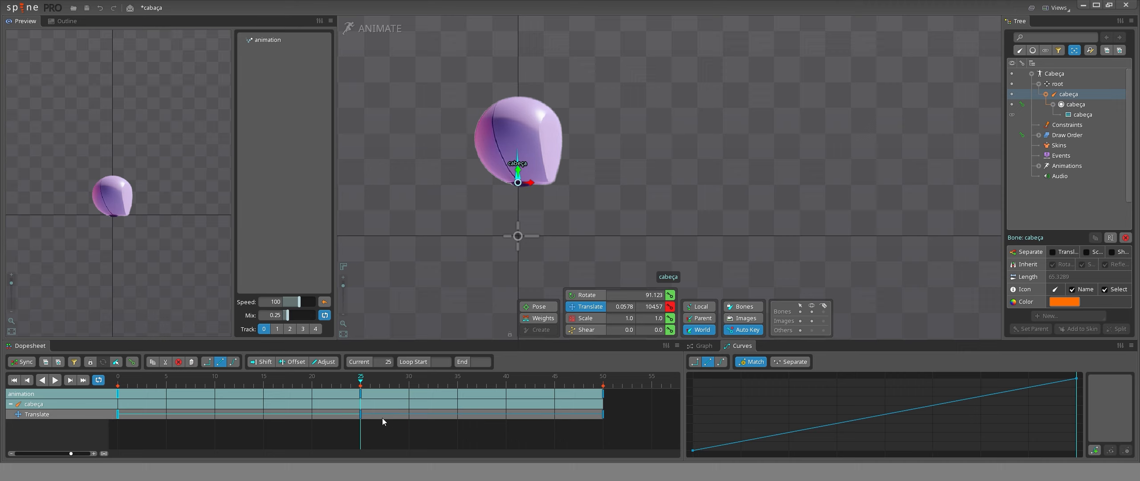
Play and scrub the up-and-down animation from frame 0, and run it in the preview.
drag(357, 384, 116, 386)
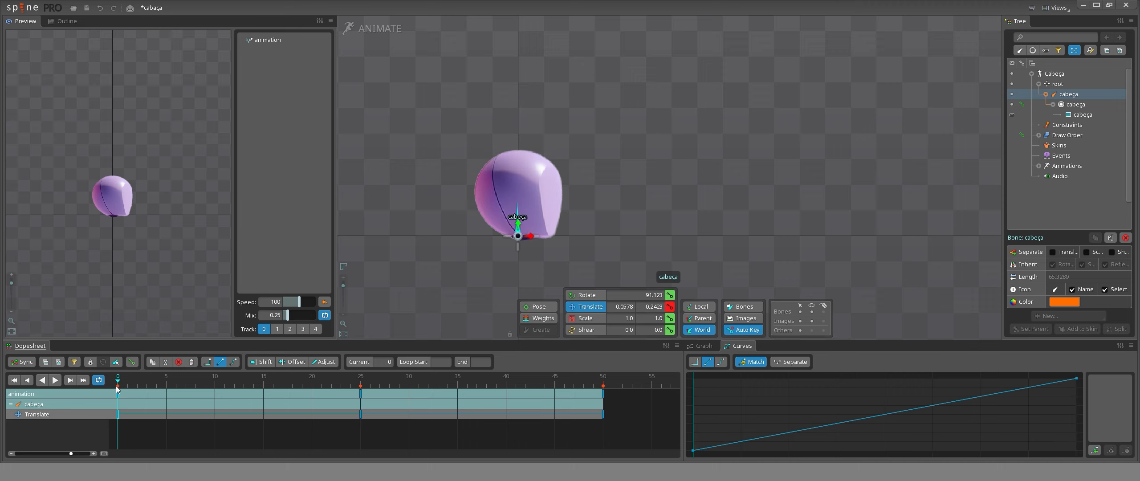
click(56, 380)
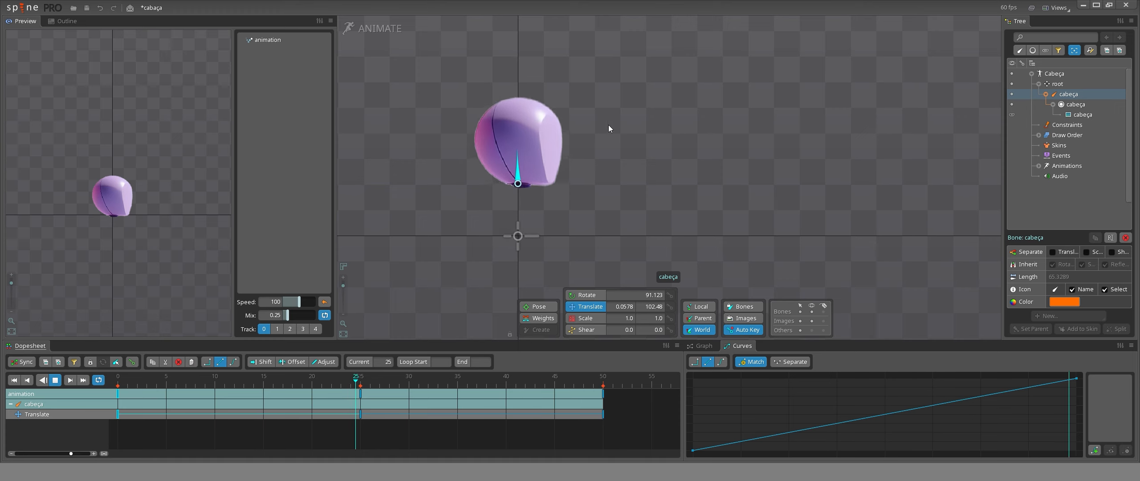
key(d)
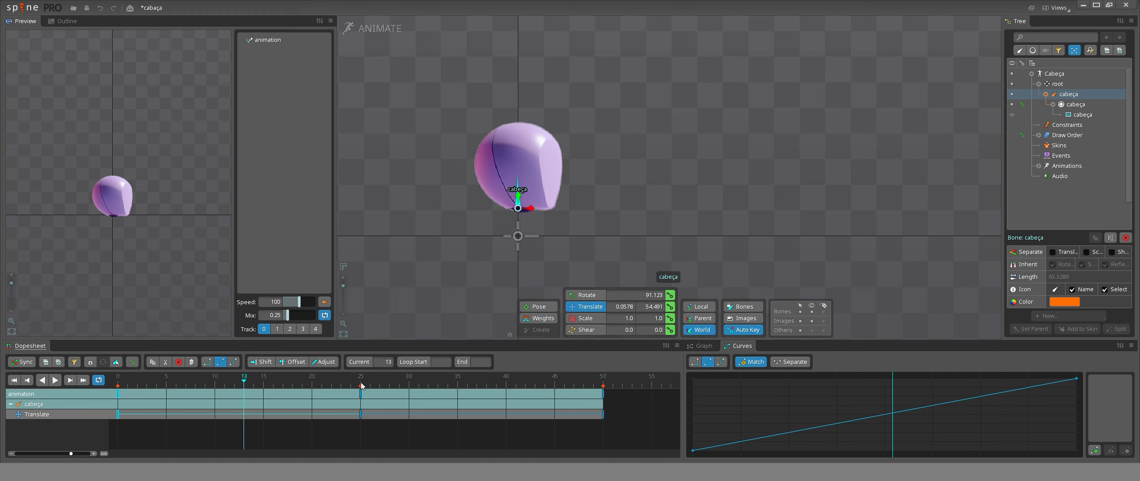
drag(361, 385, 244, 376)
click(118, 378)
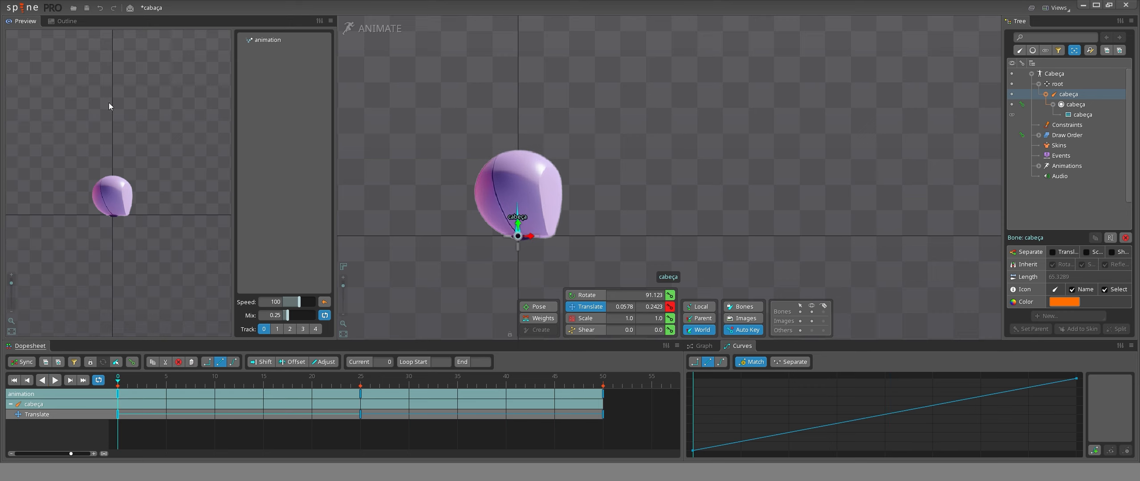
click(263, 41)
scroll(146, 147, up, 3)
In Setup mode, duplicate the cabeça bone together with its animation keys.
click(385, 30)
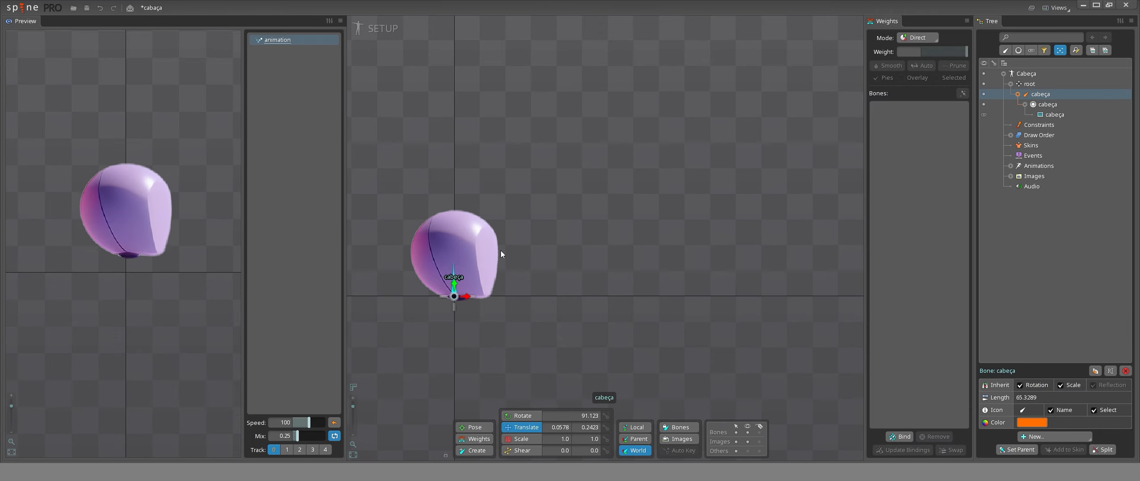
key(ctrl+d)
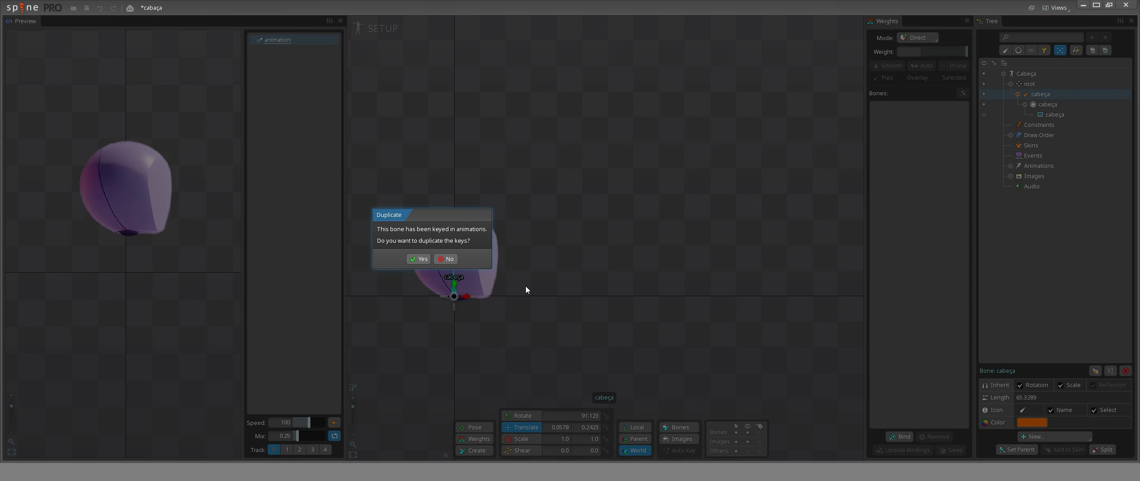
click(426, 262)
In Animate mode, set all of the cabeça bone's Translate keys to stepped interpolation.
mouse_move(605, 380)
mouse_down()
mouse_move(389, 380)
mouse_move(618, 379)
mouse_move(603, 379)
mouse_up()
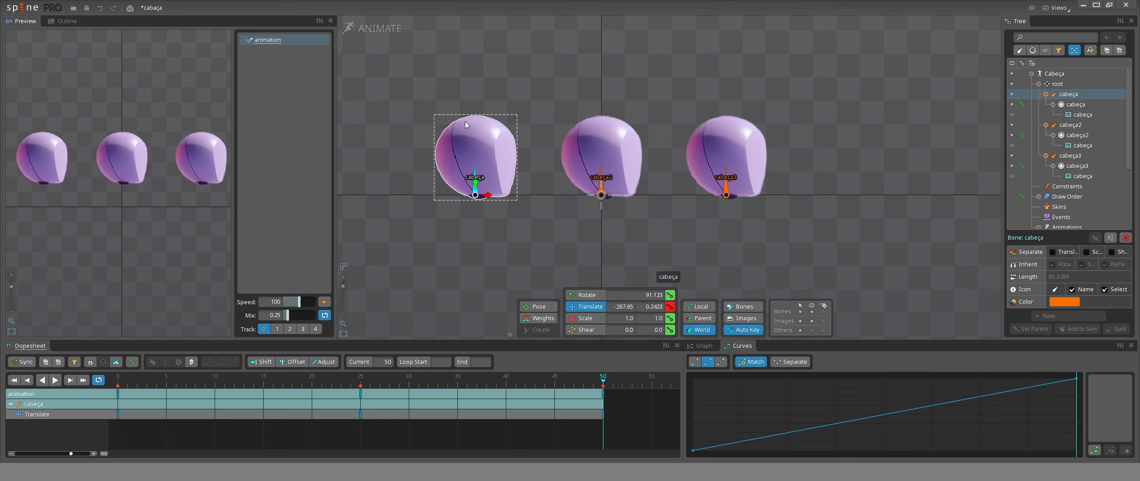
key(space)
click(474, 192)
drag(632, 429, 114, 391)
click(207, 362)
Set all of the cabeça3 bone's Translate keys to Bezier interpolation.
click(726, 192)
drag(632, 429, 114, 391)
click(233, 362)
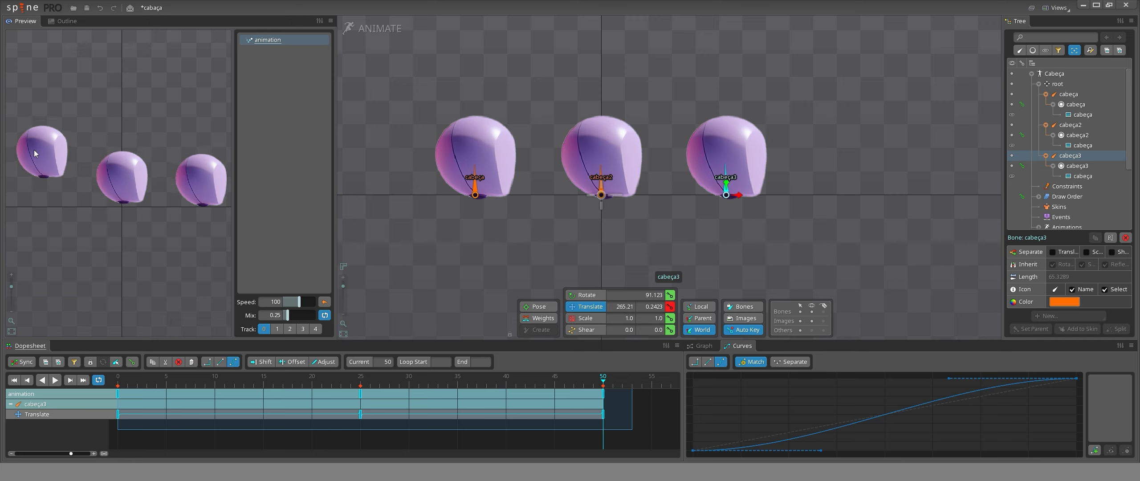
Compare the three heads' positions and curves at frame 30.
click(409, 439)
click(409, 377)
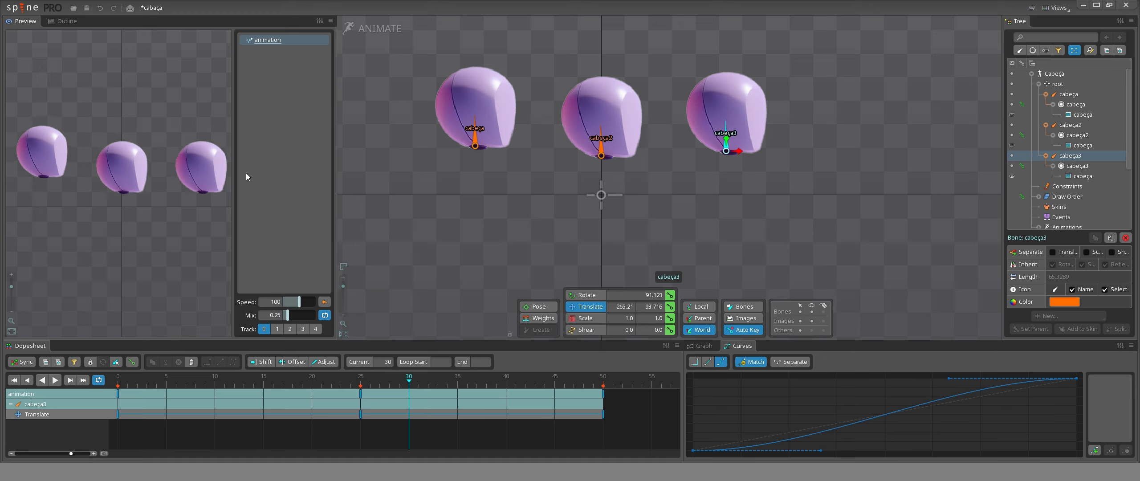
click(581, 128)
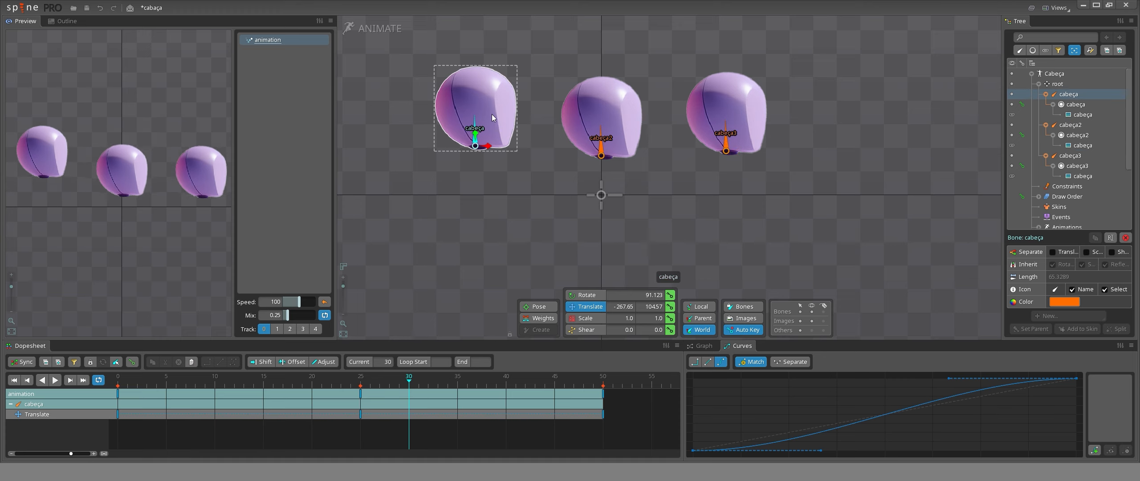
click(492, 114)
click(608, 138)
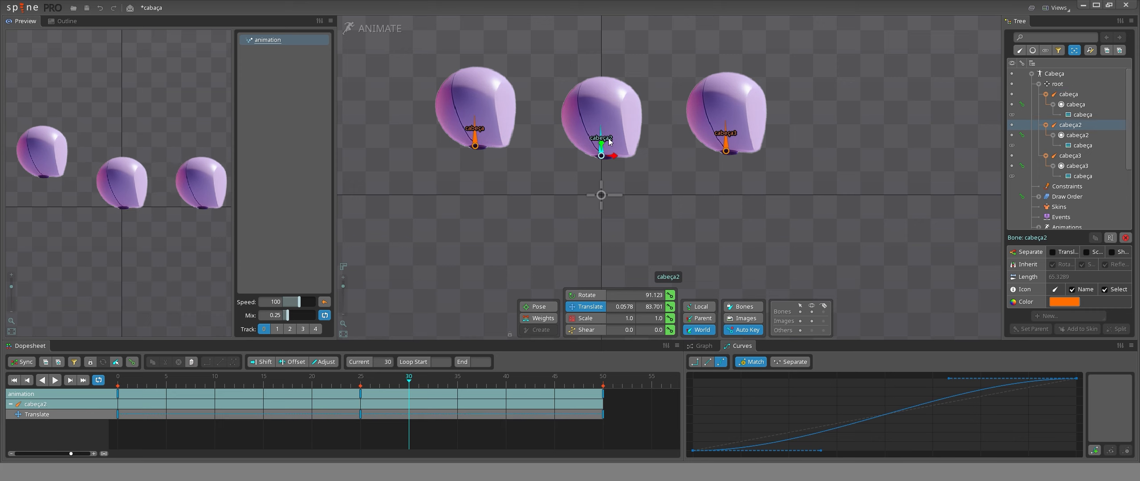
Undo the duplicated head bones in Setup mode and return to Animate mode.
click(382, 28)
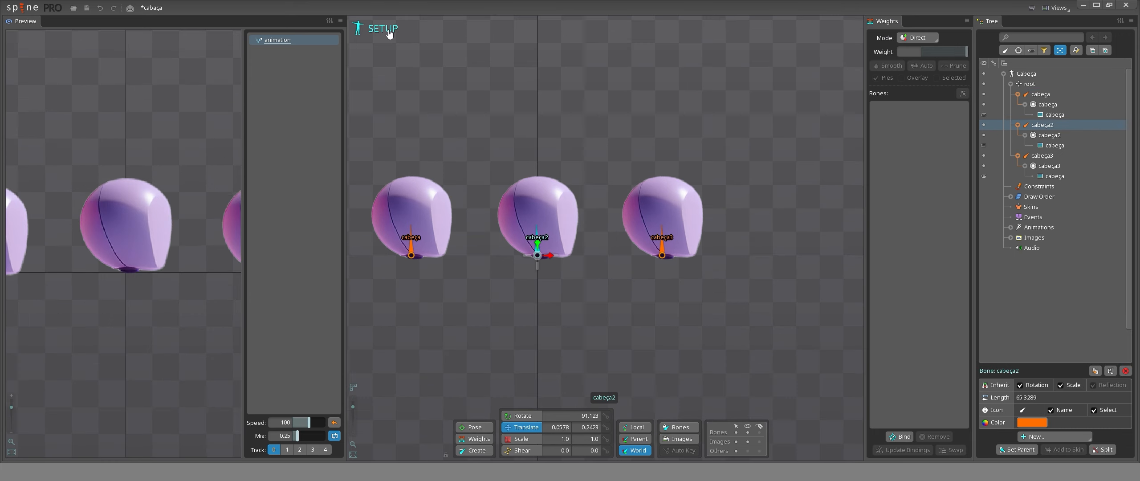
key(ctrl+z)
key(ctrl+z)
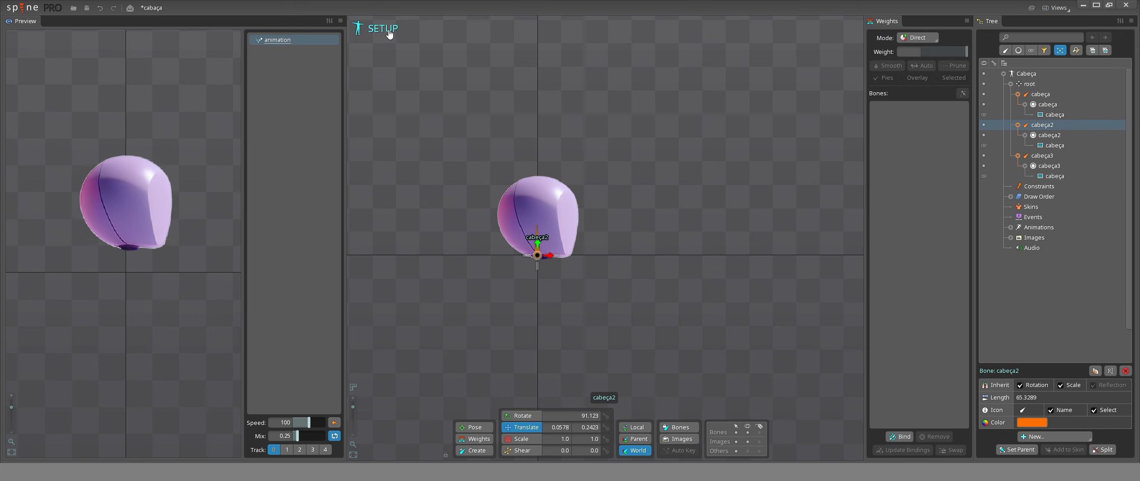
key(ctrl+z)
click(389, 30)
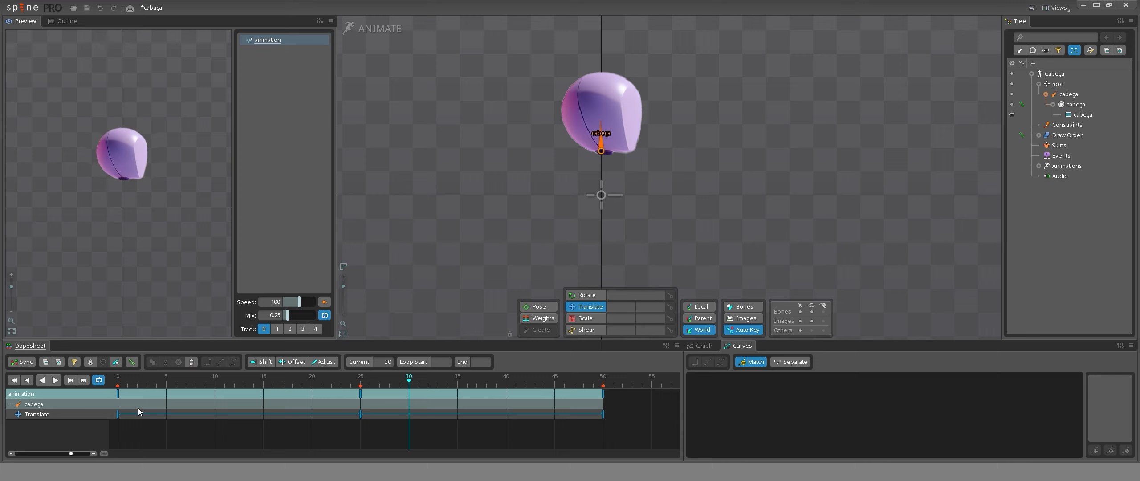
Move the animation's last keys to frame 45 and its first keys to frame 5.
drag(603, 394, 554, 394)
drag(118, 393, 166, 393)
click(166, 380)
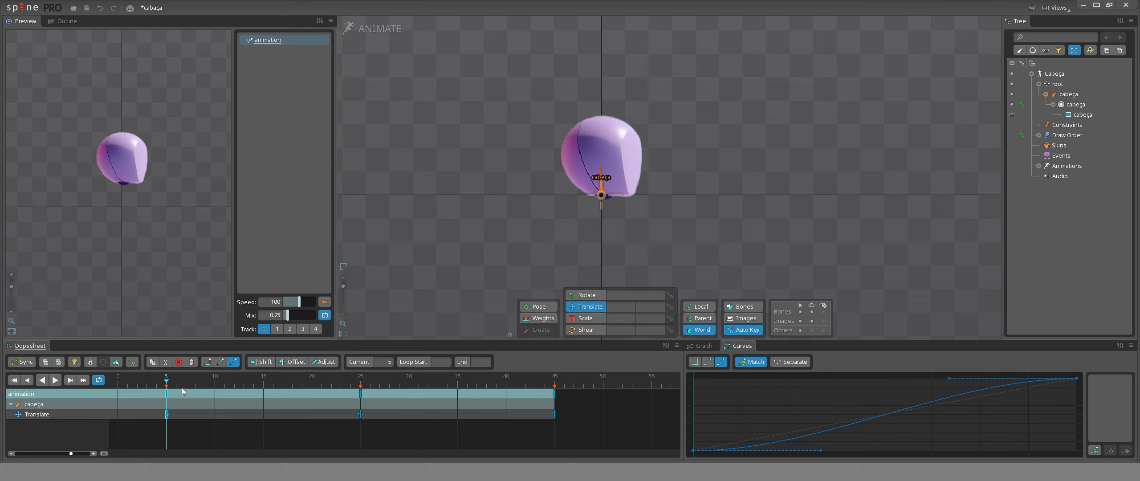
Copy the Translate key at frame 5 and paste it at frames 0 and 50.
key(ctrl+c)
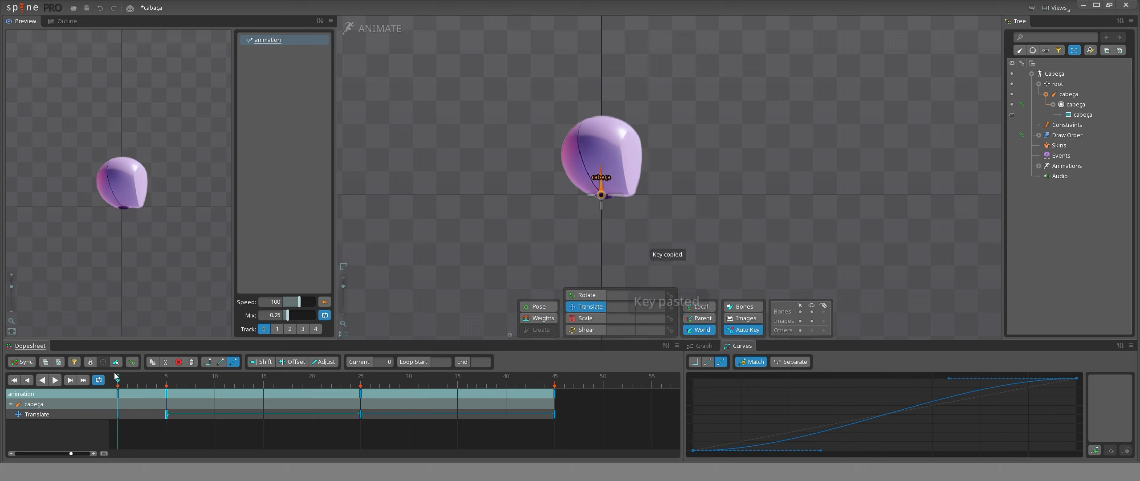
click(118, 380)
key(ctrl+v)
click(604, 380)
key(ctrl+v)
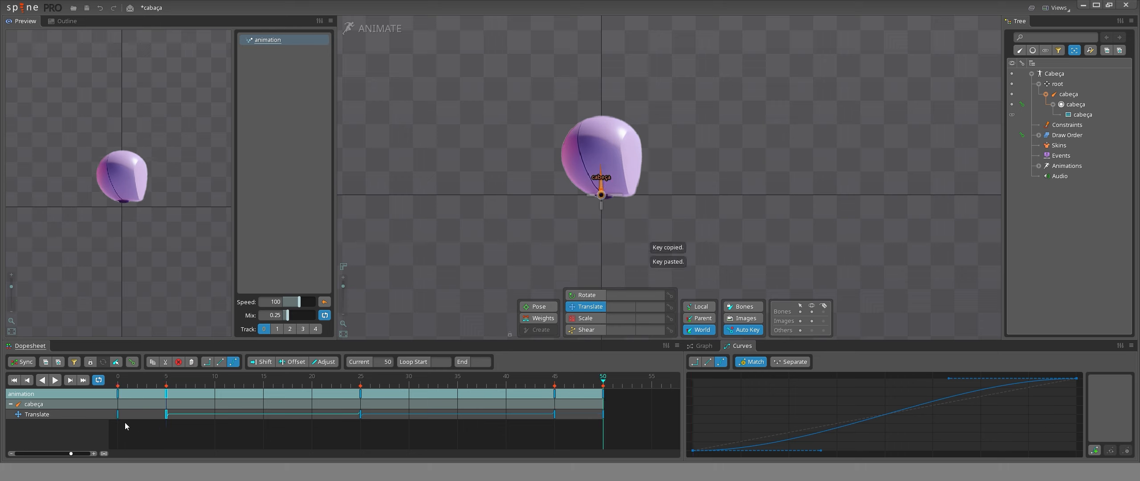
Scrub the timeline to examine the resting frames 0 to 5 and the jump up to frame 45.
click(119, 379)
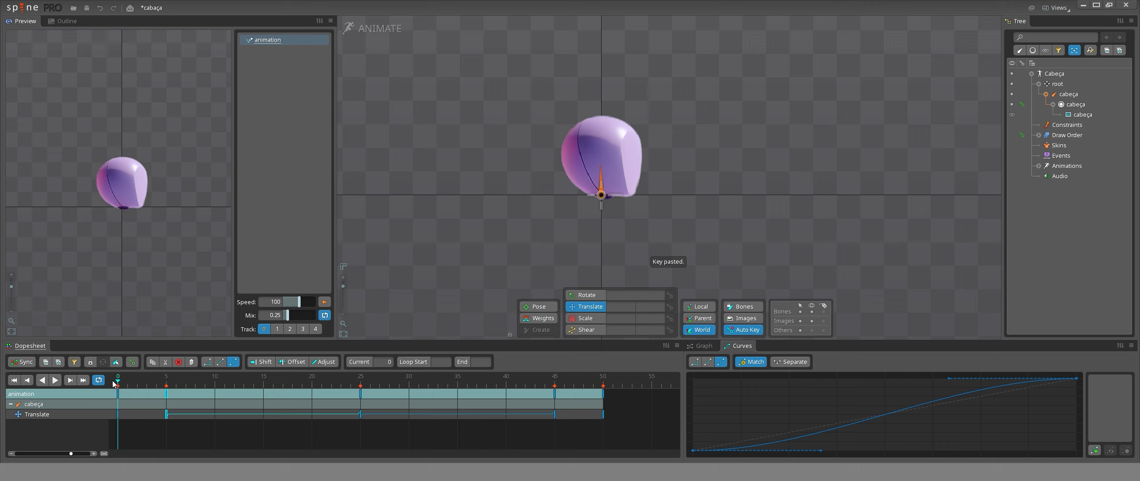
drag(146, 384, 117, 385)
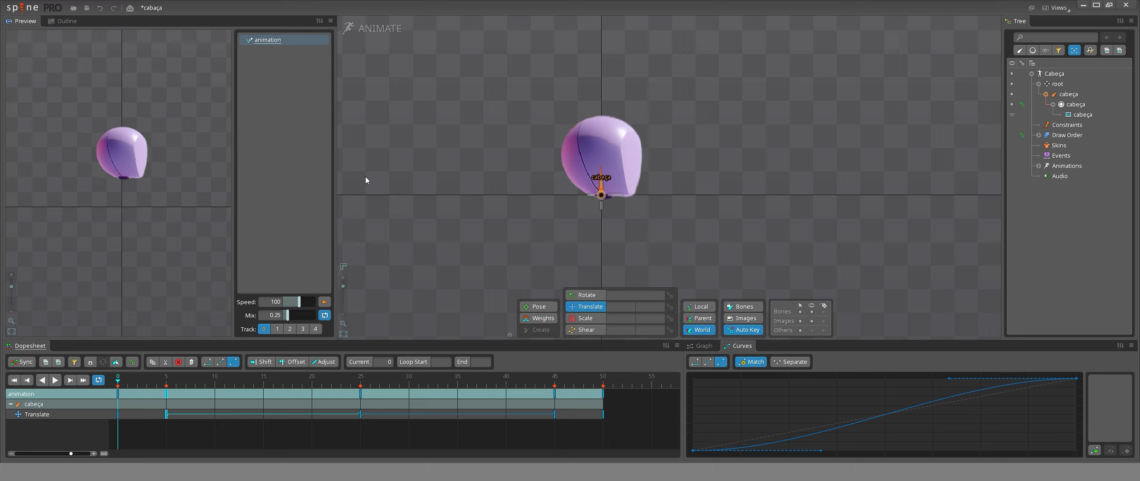
click(264, 378)
drag(263, 378, 551, 383)
click(165, 379)
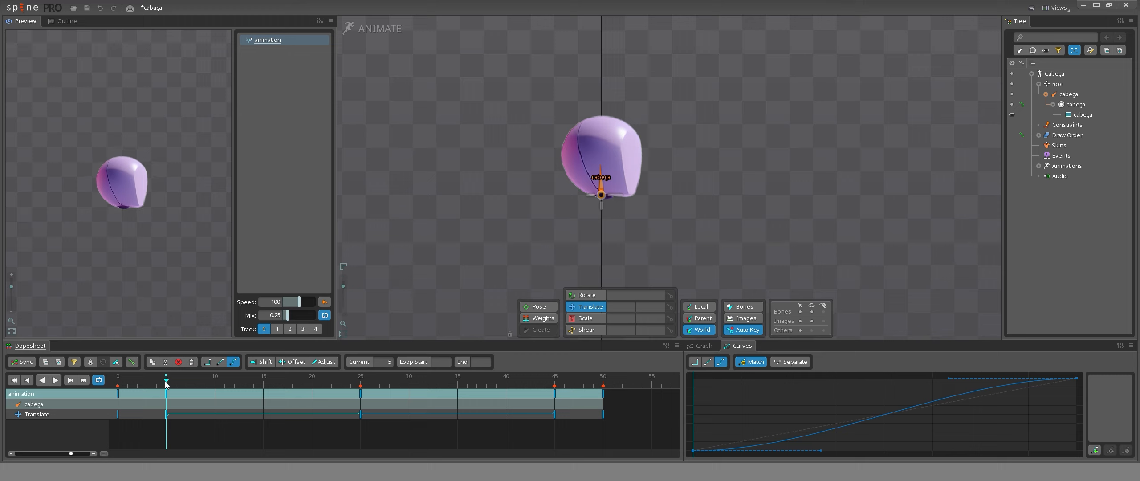
drag(165, 379, 117, 392)
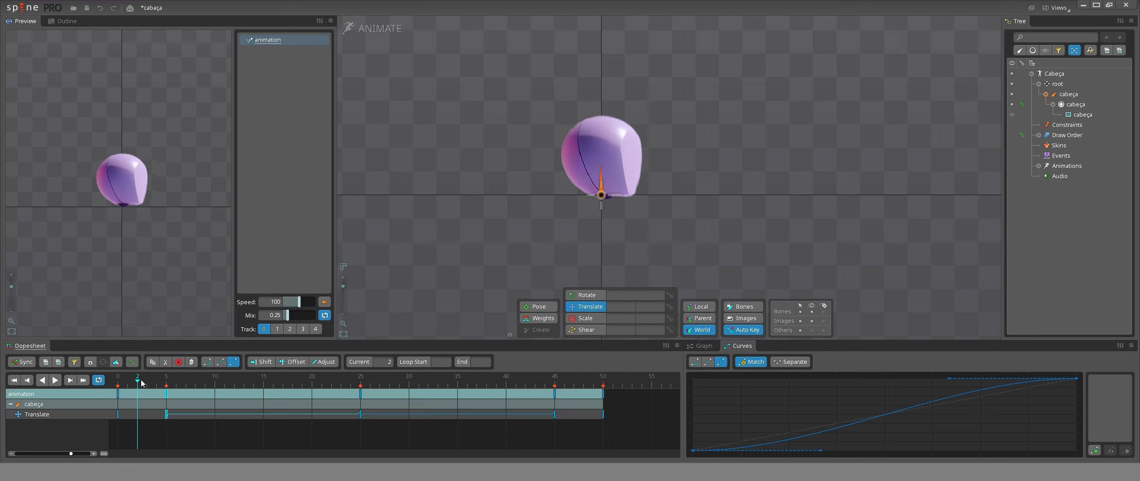
mouse_move(141, 383)
mouse_down()
mouse_move(158, 383)
mouse_move(119, 383)
mouse_up()
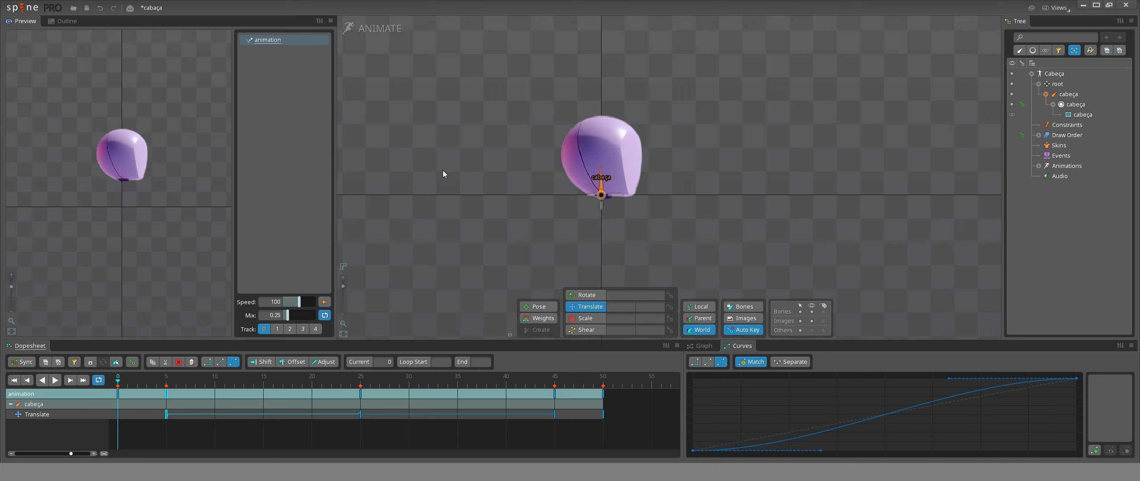
Key the cabeça bone's Scale at frame 0.
click(604, 178)
click(586, 318)
click(670, 318)
scroll(166, 393, up, 1)
Key the cabeça bone's Scale at frame 5 with an X value of 1.0 after trying a 1.0675 vertical stretch.
click(182, 381)
drag(601, 182, 601, 176)
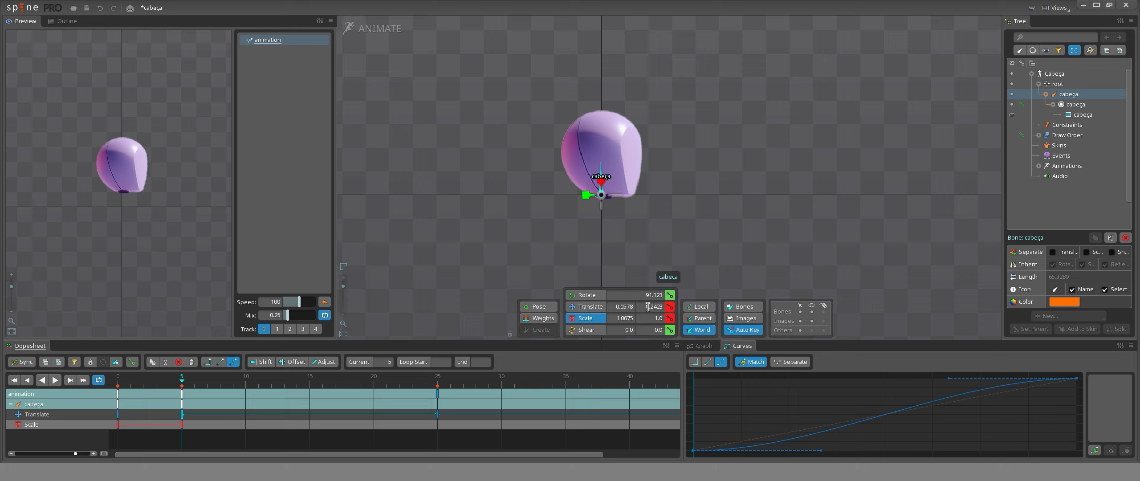
click(627, 317)
key(BackSpace)
text(1.0075)
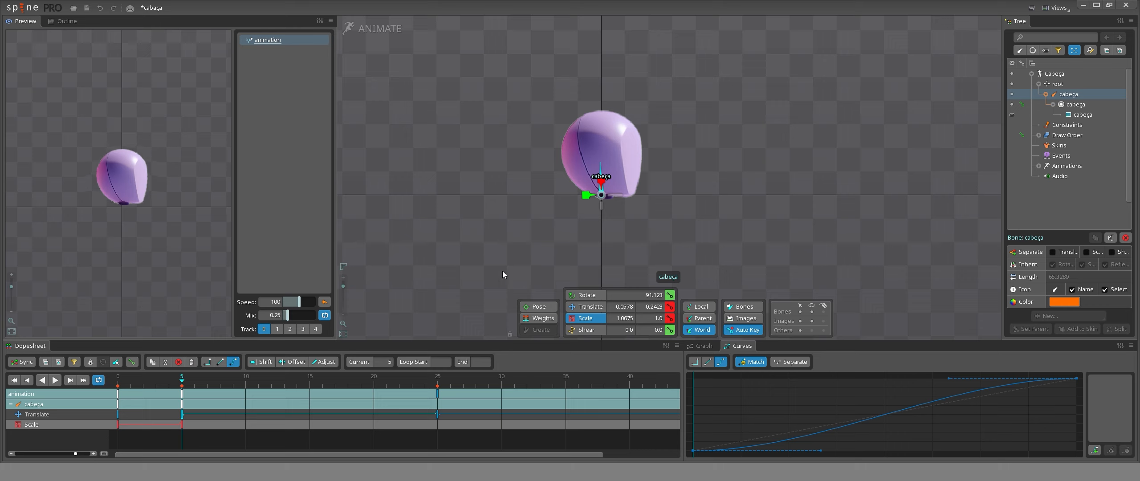
key(Return)
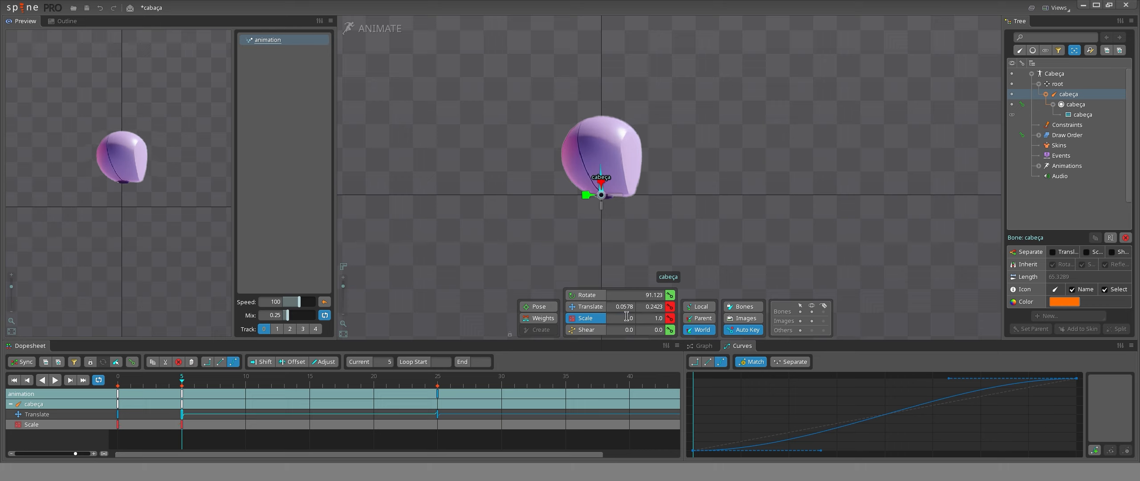
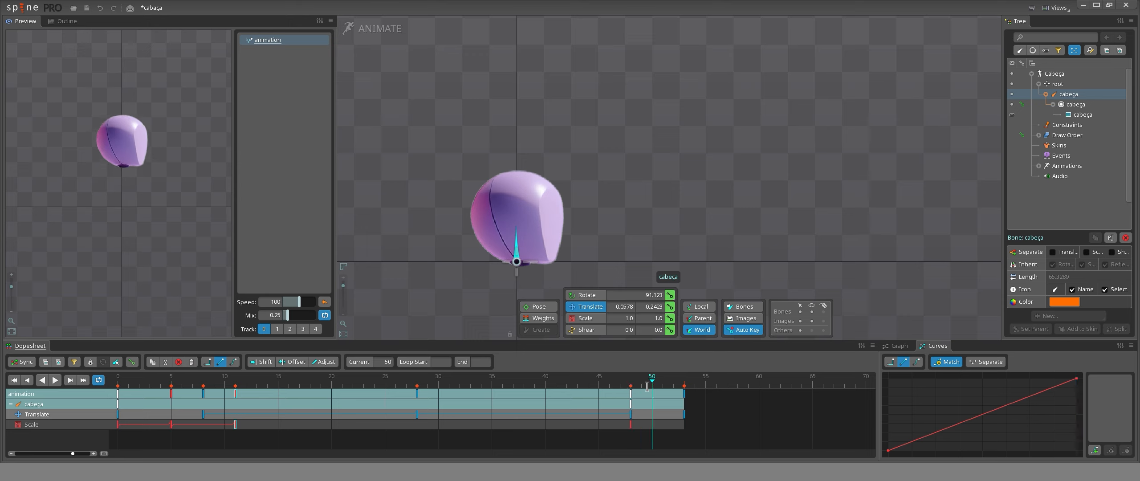
Move the closing Translate key to frame 60 and key a squashed Scale on the cabeça bone at frame 52 with X 0.8754.
click(652, 379)
drag(684, 394, 759, 395)
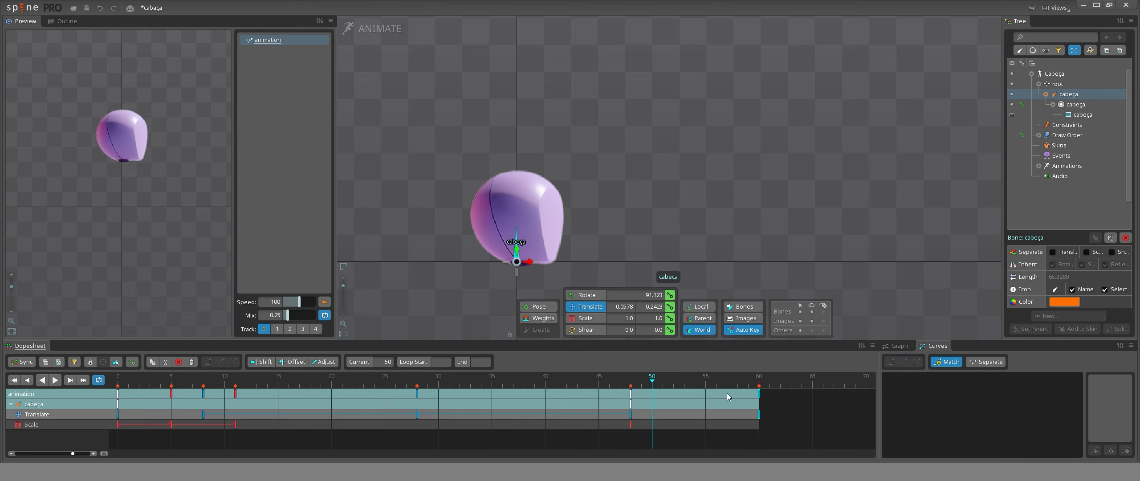
click(678, 382)
key(x)
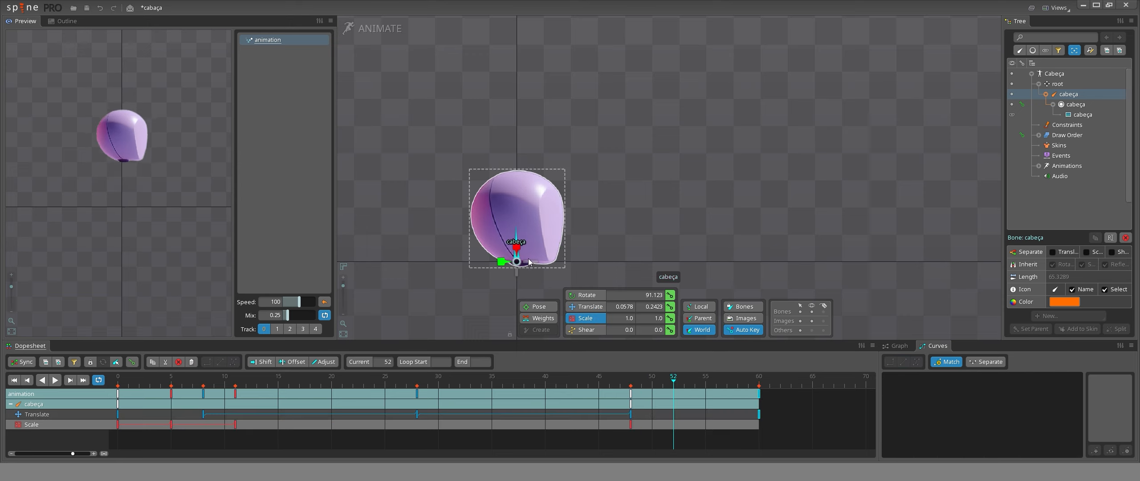
drag(518, 248, 521, 256)
Copy the frame 48 Scale key to frame 56 and apply a Bezier curve to the Scale keys from frame 48 to 56.
click(630, 424)
key(ctrl+c)
click(717, 382)
key(ctrl+v)
mouse_move(717, 382)
mouse_down()
mouse_move(685, 382)
mouse_move(731, 383)
mouse_up()
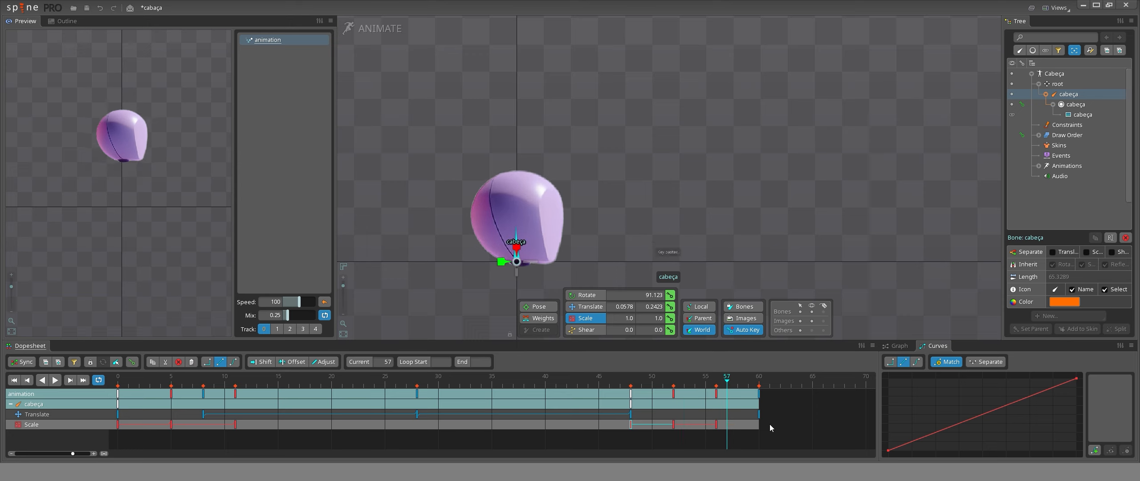
drag(769, 424, 503, 423)
click(916, 361)
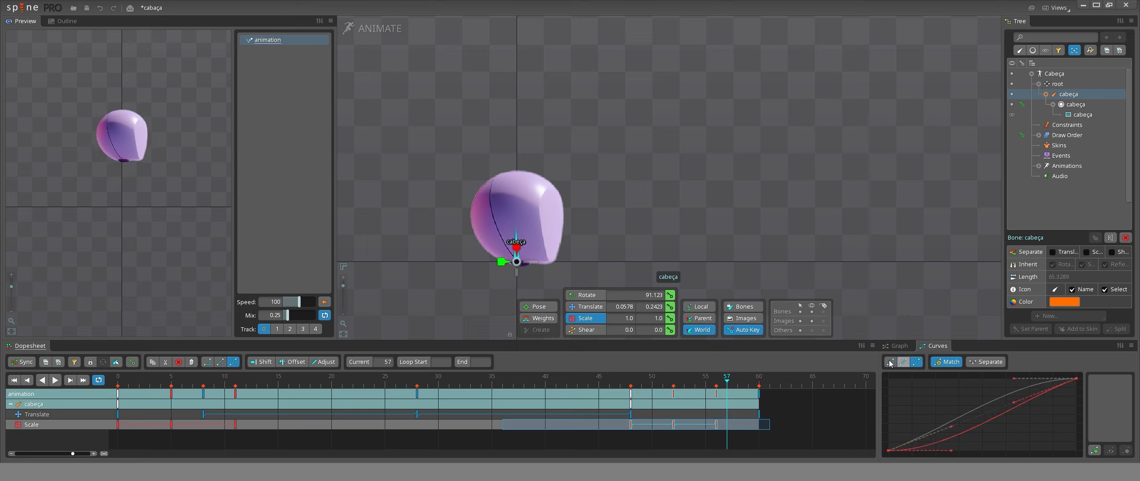
Move the frame 11 Scale key to frame 13 and key a vertical stretch with Scale X 1.1706 at frame 28.
click(235, 424)
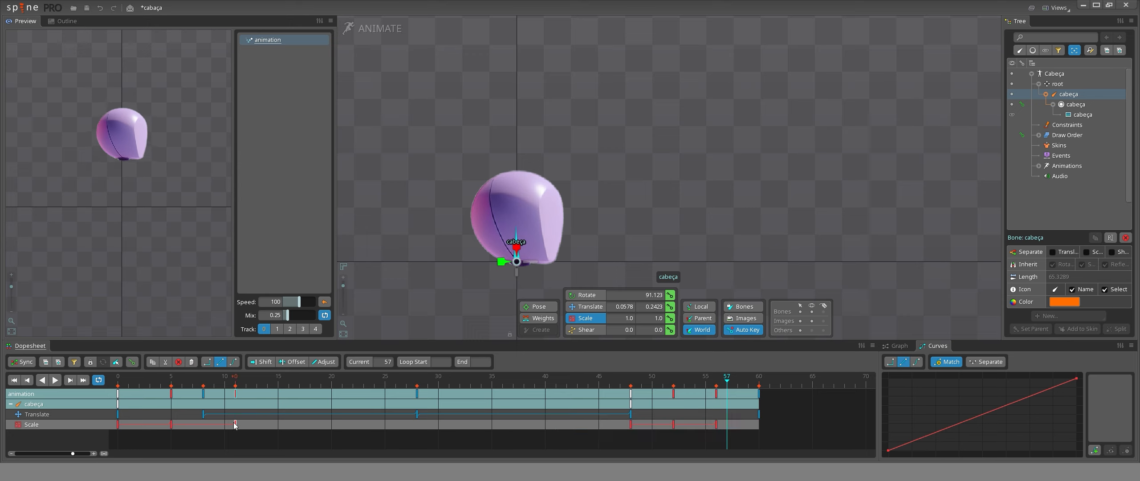
drag(235, 424, 255, 424)
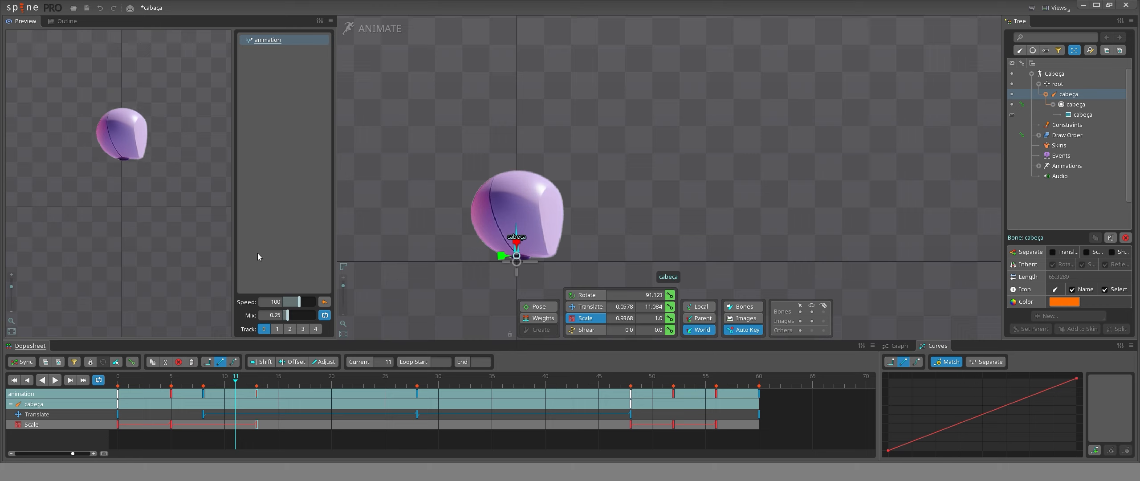
click(259, 387)
drag(259, 388, 417, 402)
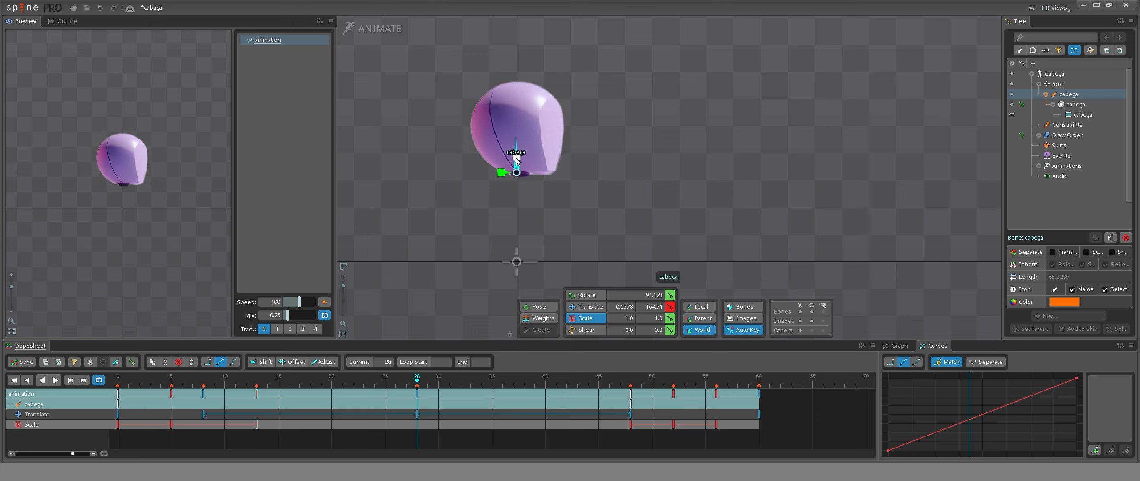
drag(519, 164, 520, 150)
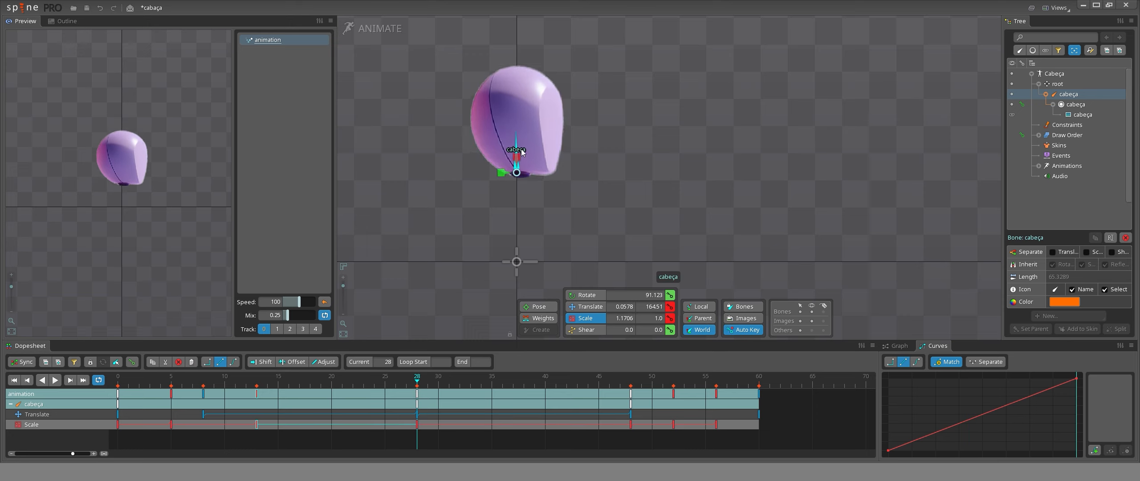
Move the closing Translate key to frame 70 and scrub through the end of the animation.
drag(379, 389, 403, 366)
drag(700, 413, 797, 411)
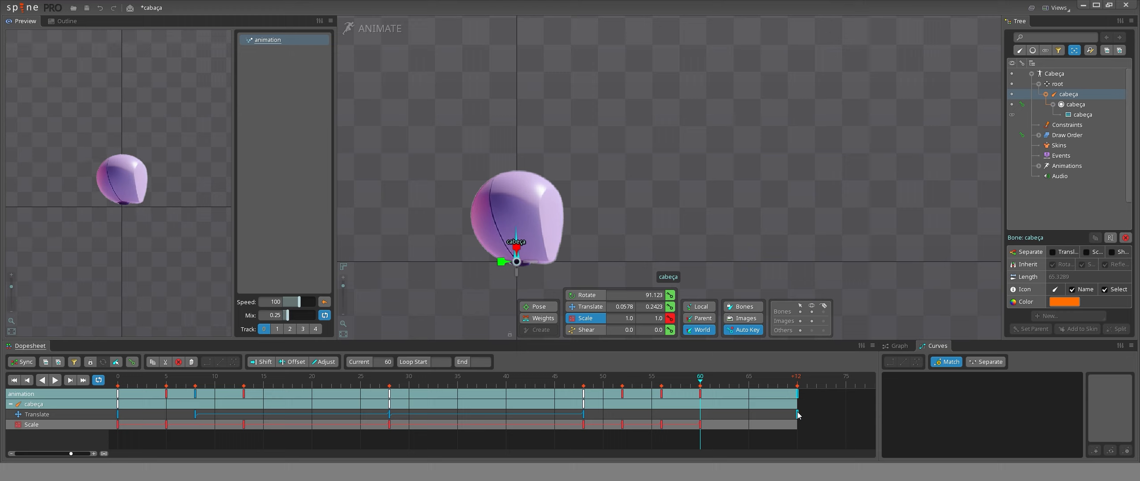
click(718, 378)
drag(718, 378, 845, 379)
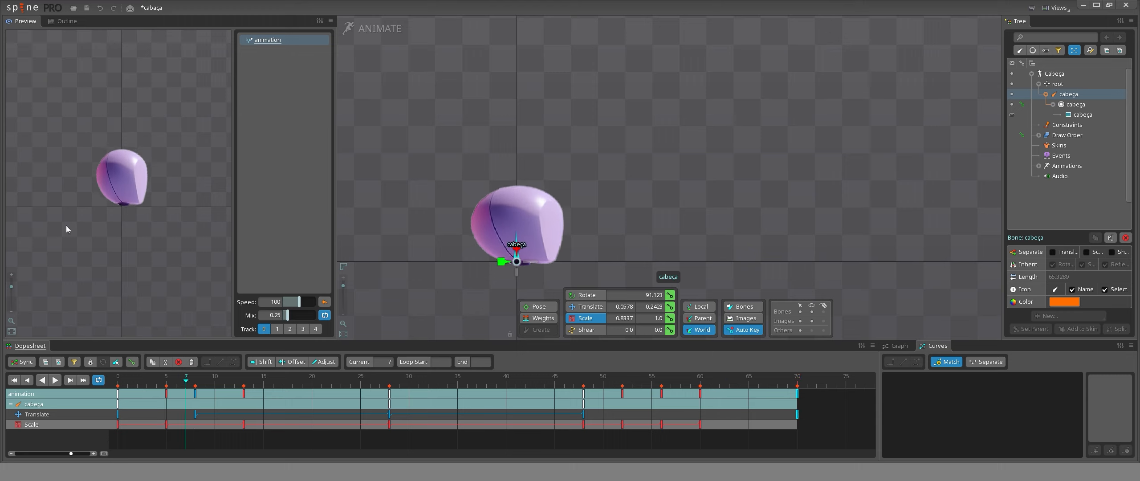
Widen the squashed poses by setting the cabeça bone's Scale Y to 1.1568 at frame 5 and 1.0911 at frame 52.
click(166, 425)
drag(501, 262, 493, 262)
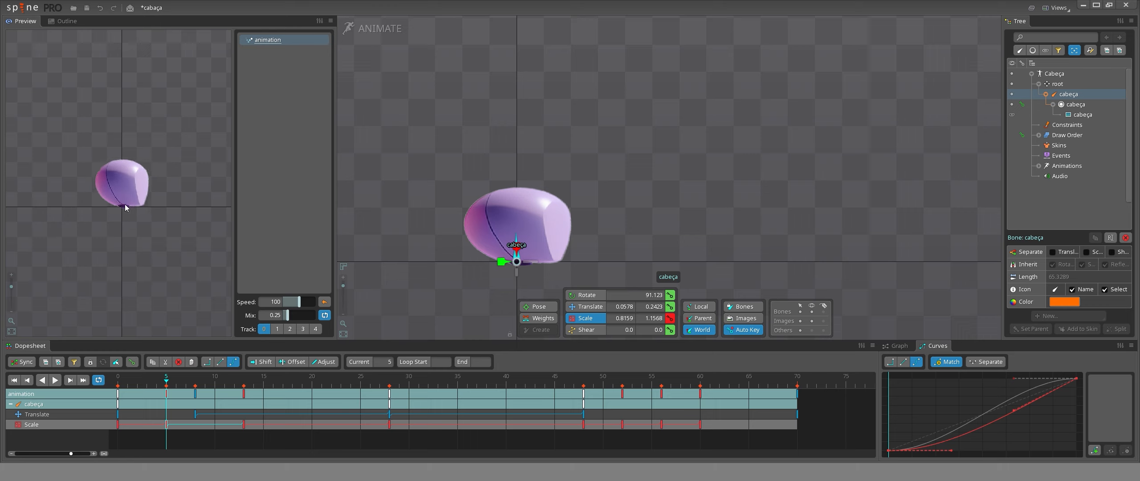
drag(166, 392, 623, 395)
drag(503, 263, 495, 269)
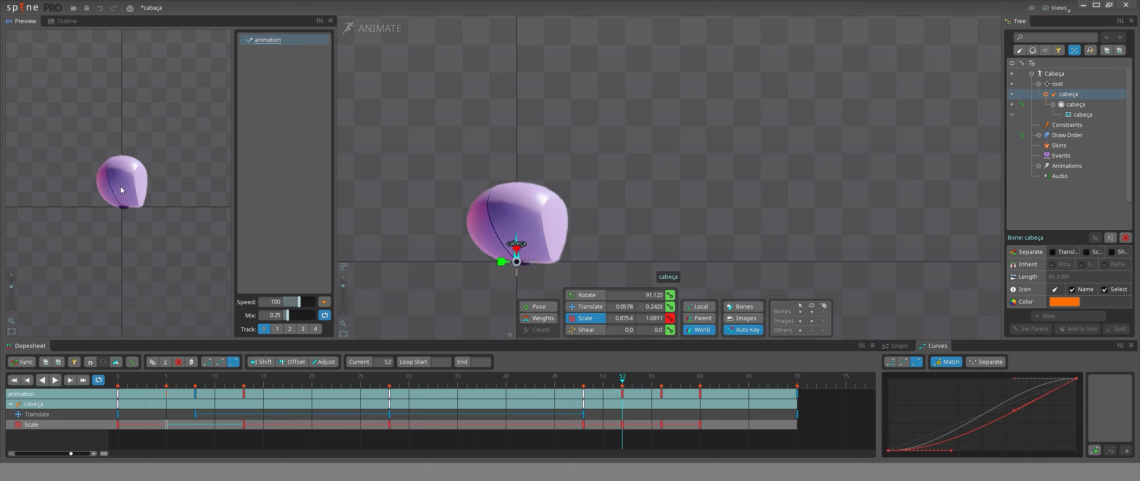
Narrow the stretched poses by setting the cabeça bone's Scale Y to 0.9672 at frame 56 and 0.9422 at frame 28.
click(650, 381)
drag(649, 381, 660, 382)
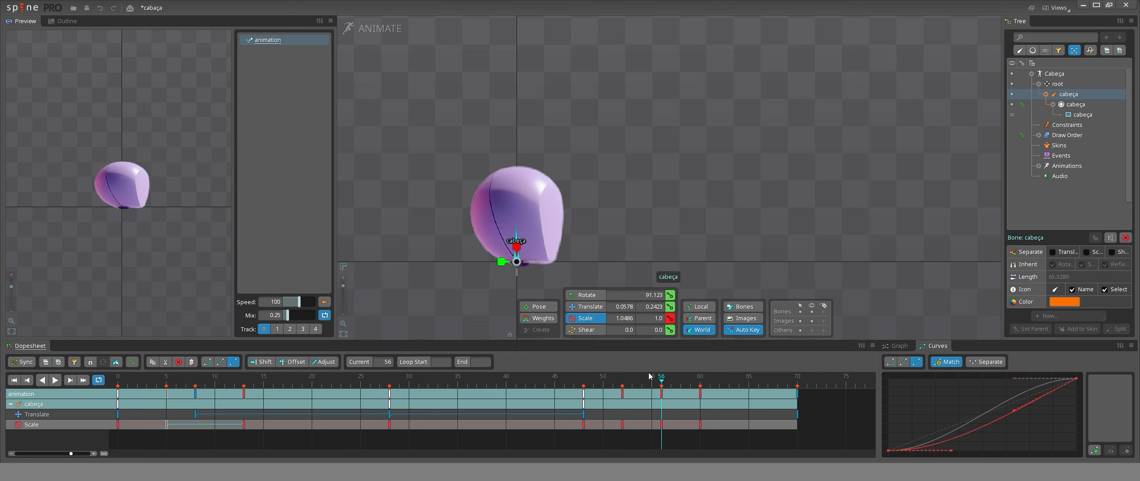
drag(502, 262, 501, 263)
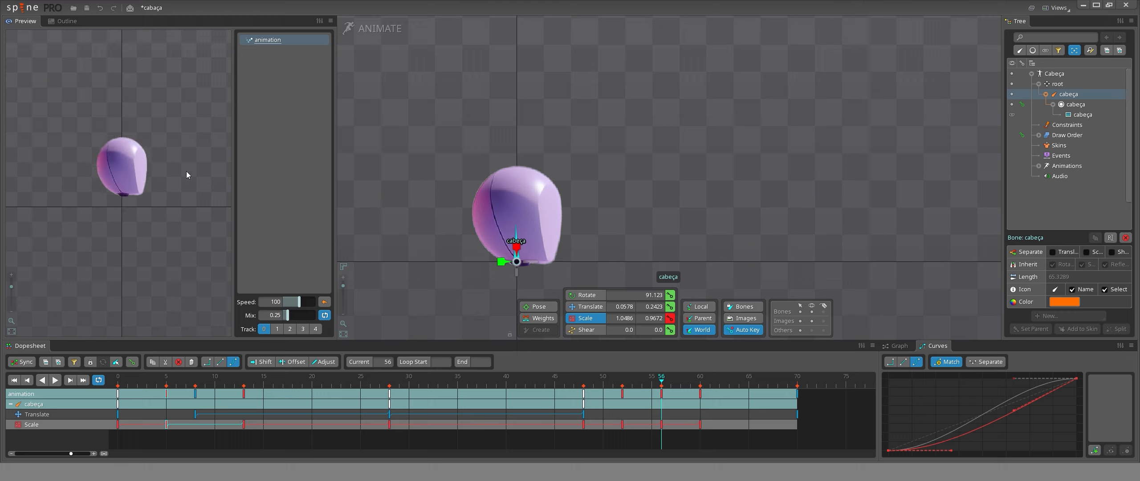
click(389, 421)
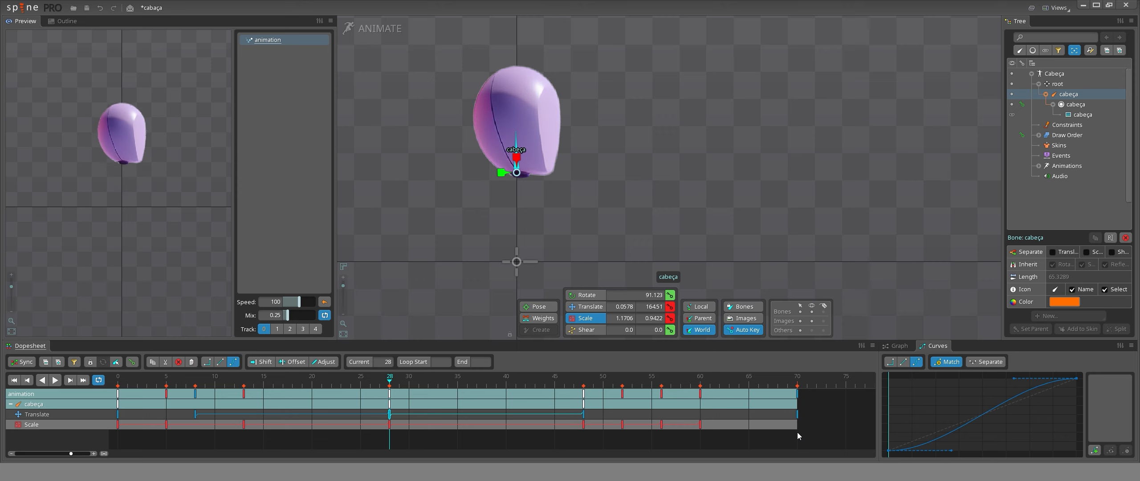
Compress the timing of all Translate and Scale keys proportionally so the animation ends at frame 60.
drag(797, 432, 94, 345)
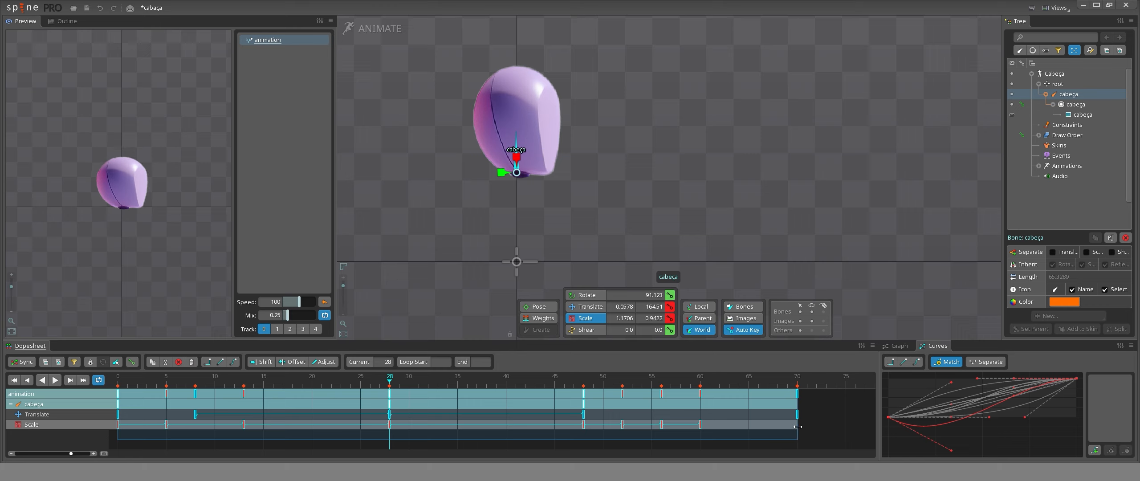
drag(797, 426, 700, 425)
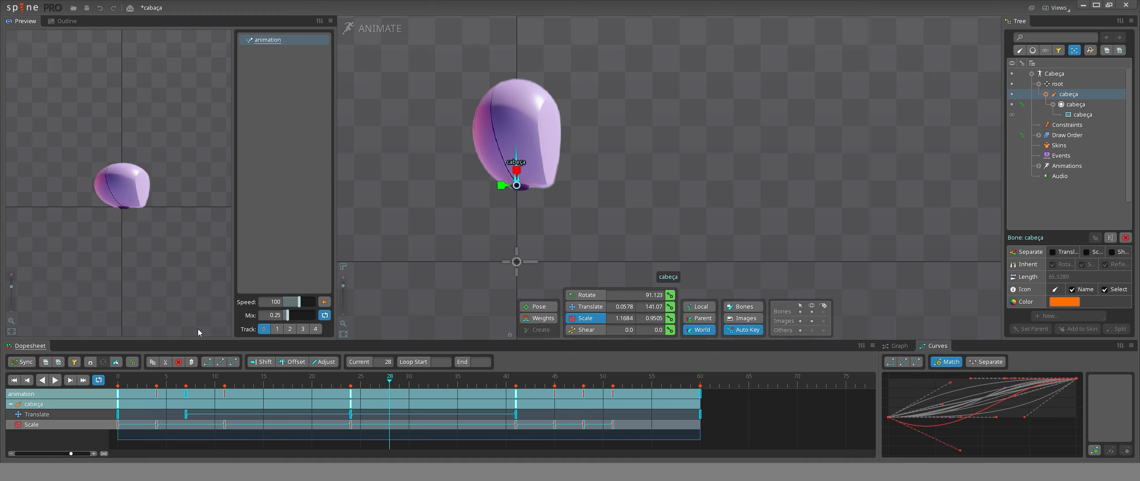
mouse_move(700, 426)
mouse_down()
mouse_move(453, 430)
mouse_move(700, 428)
mouse_up()
Move the jump's peak Translate and Scale keys from frame 24 to frame 20.
click(351, 392)
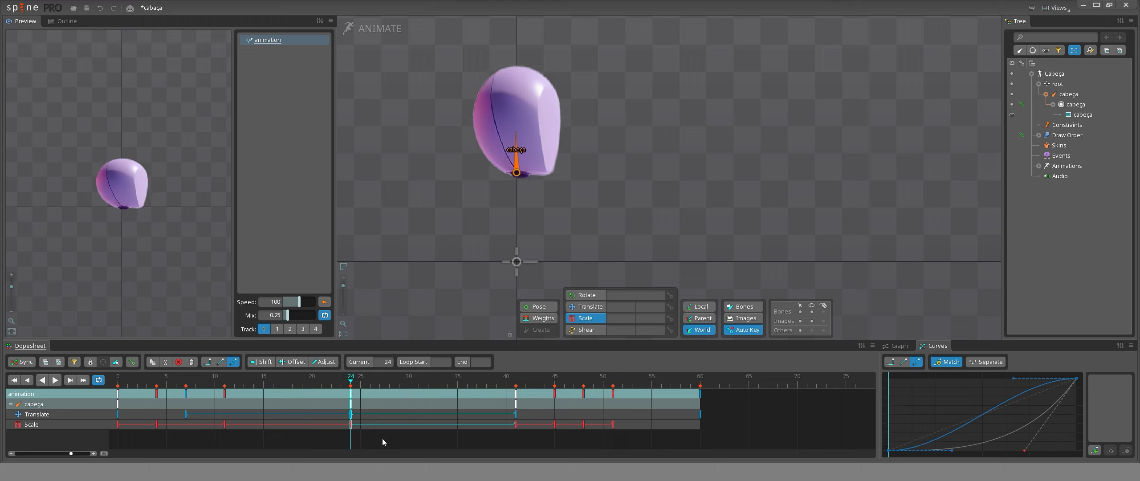
click(351, 404)
drag(351, 404, 304, 404)
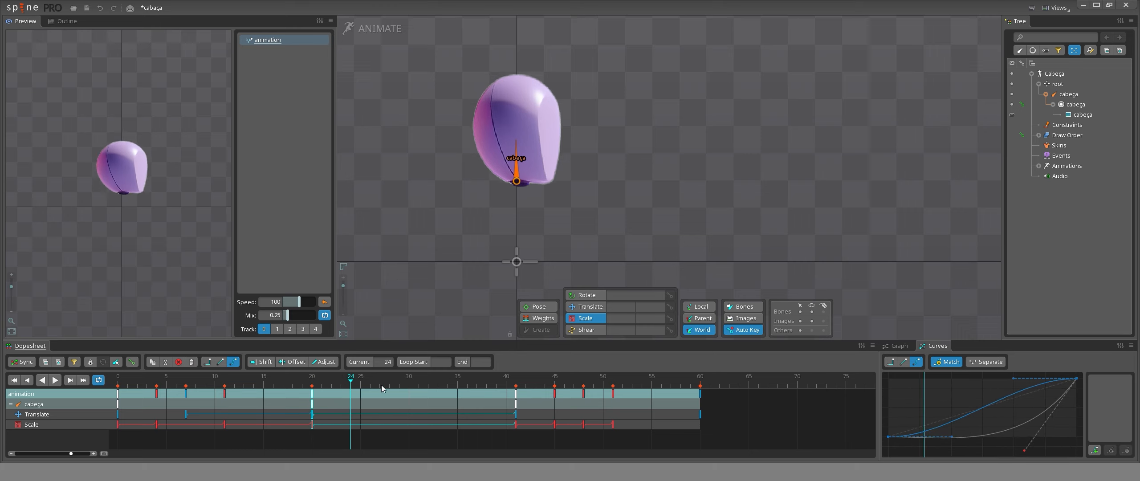
Shift the group of landing keys five frames earlier so it starts at frame 36.
click(516, 434)
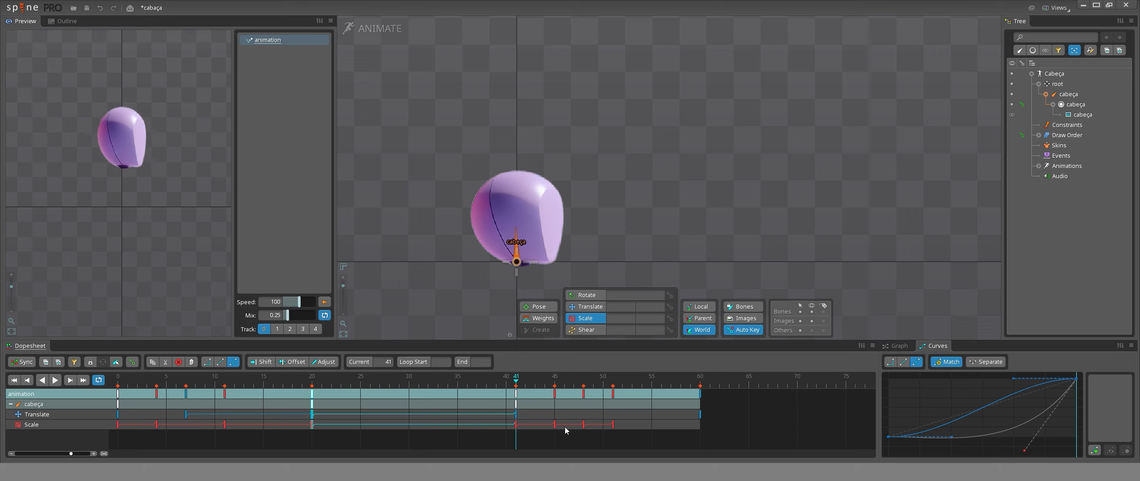
drag(621, 439, 483, 396)
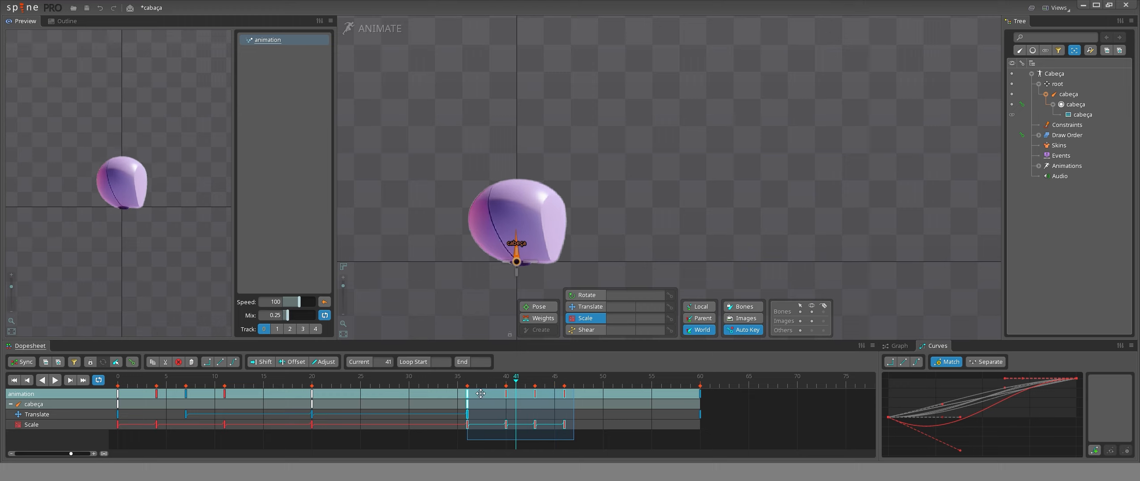
click(543, 395)
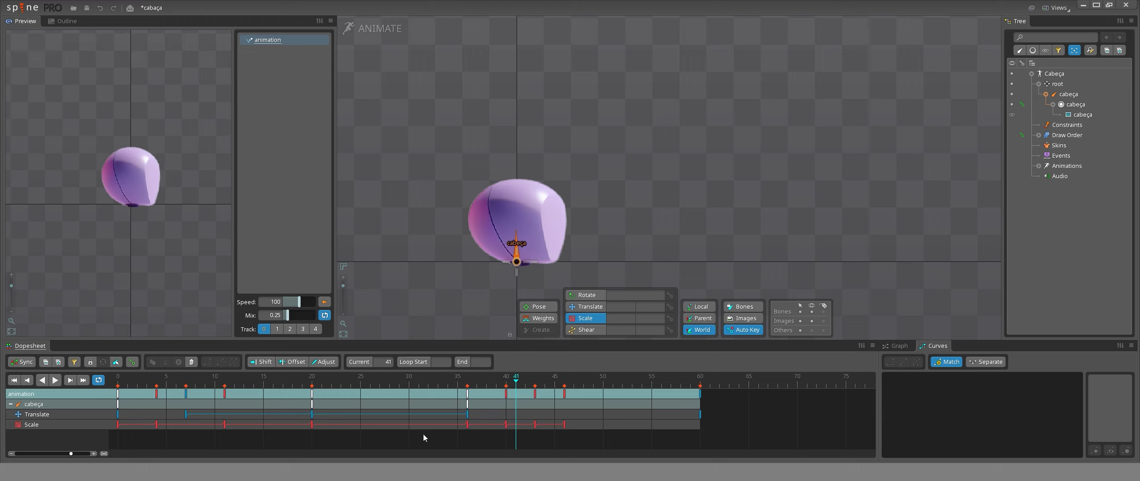
drag(507, 395, 512, 396)
In Setup mode, create a child bone of the cabeça bone at the centre of the head image.
click(379, 29)
scroll(535, 250, up, 3)
click(1041, 94)
click(476, 450)
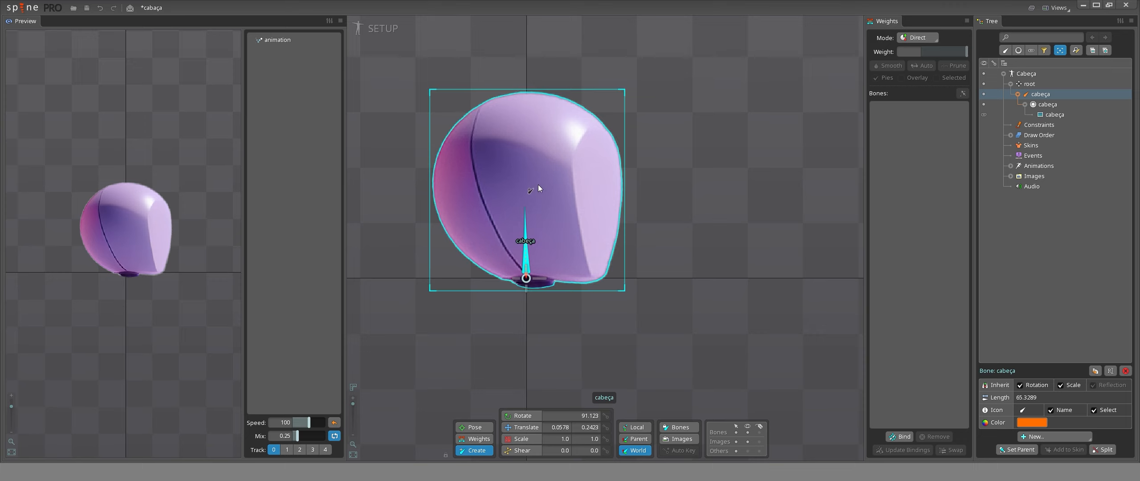
click(524, 189)
key(v)
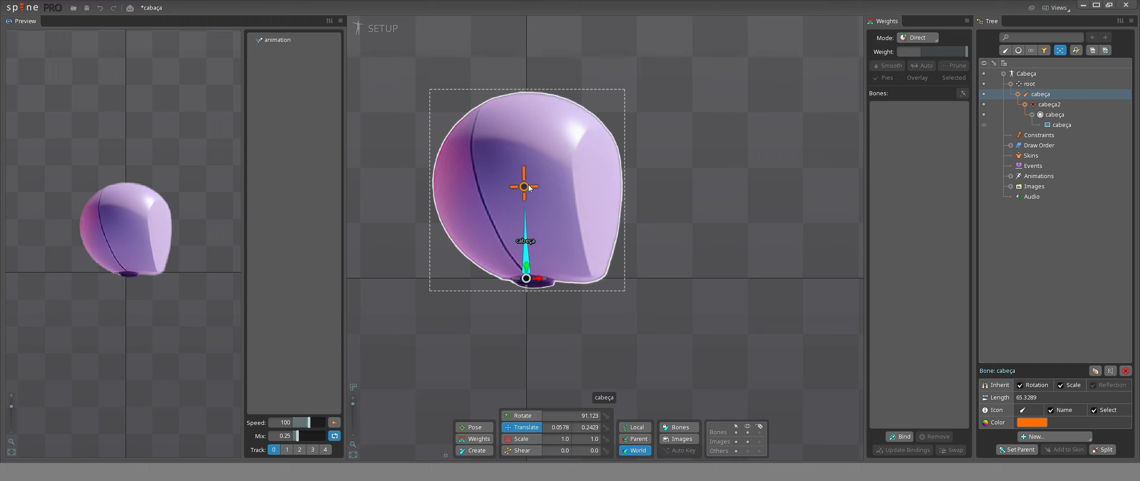
drag(708, 312, 796, 297)
key(Escape)
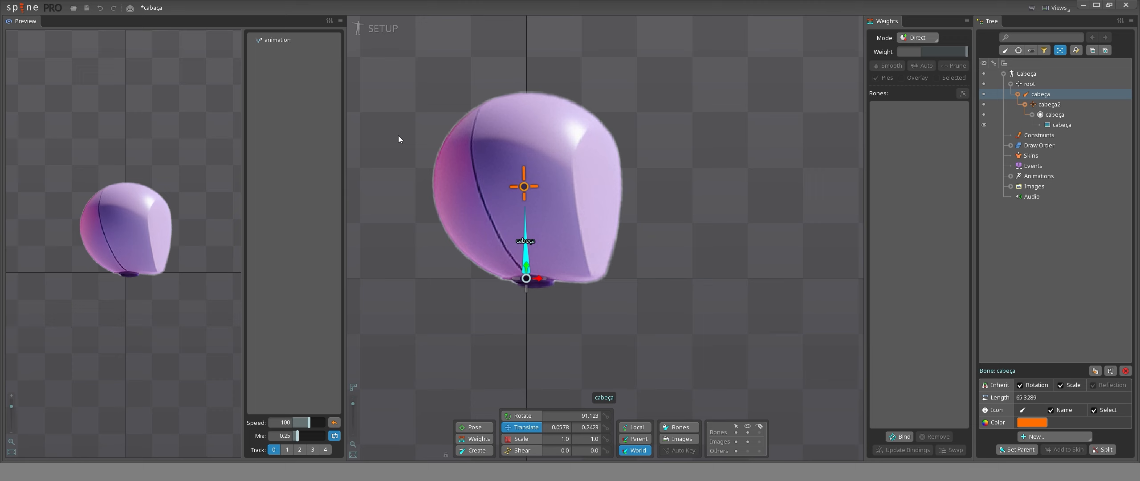
Return to Animate mode and key the cabeça bone's rotation at 109.257 on frame 20.
click(392, 36)
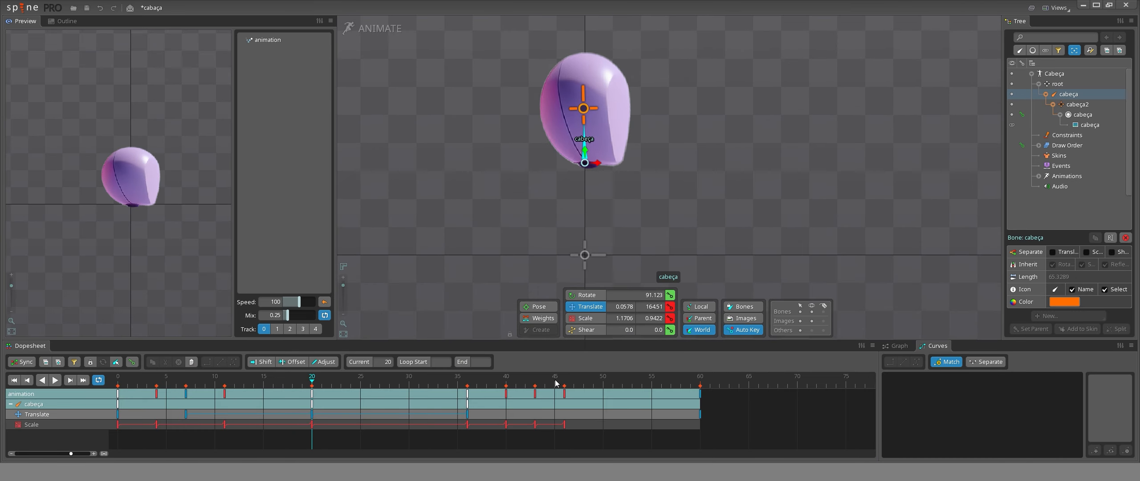
scroll(579, 158, up, 5)
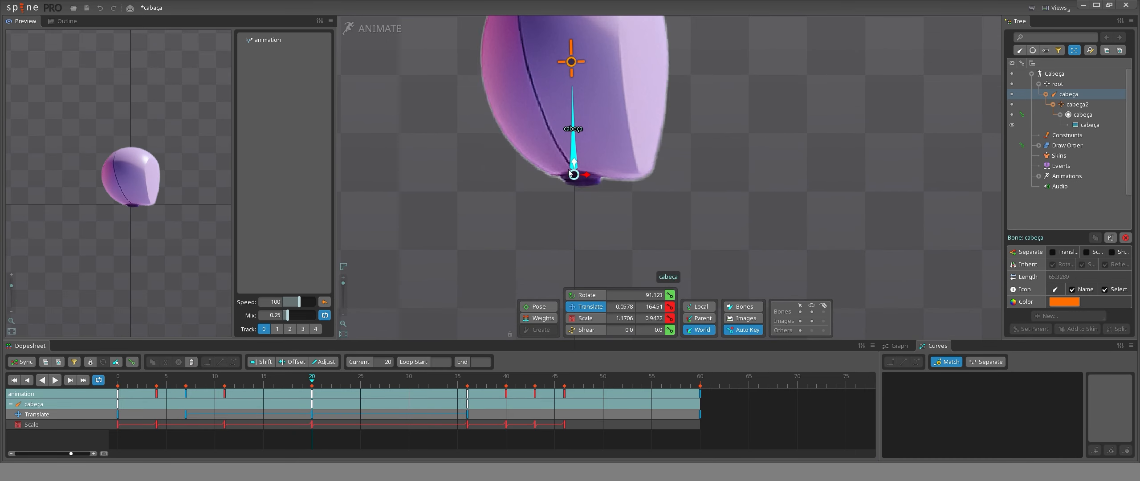
click(587, 294)
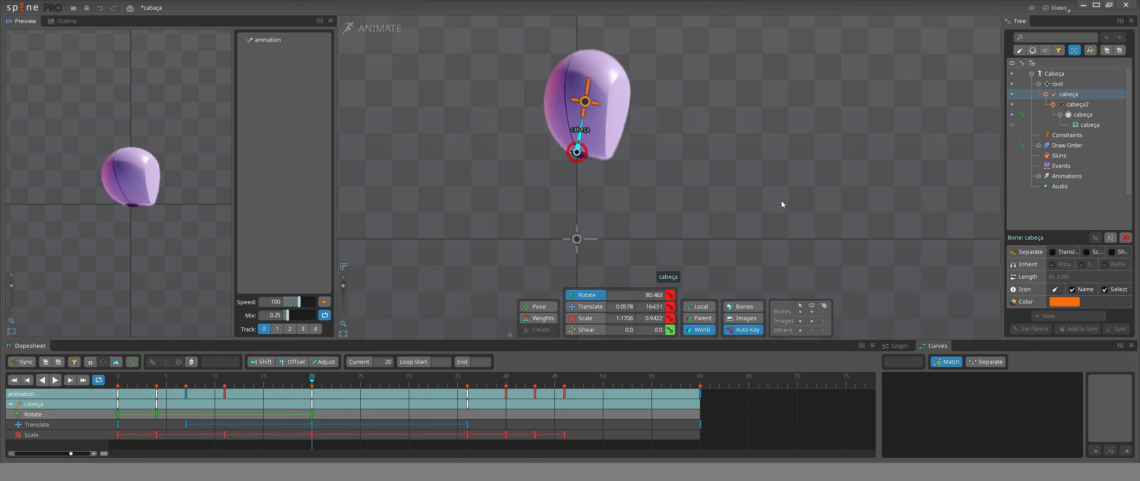
drag(781, 201, 748, 108)
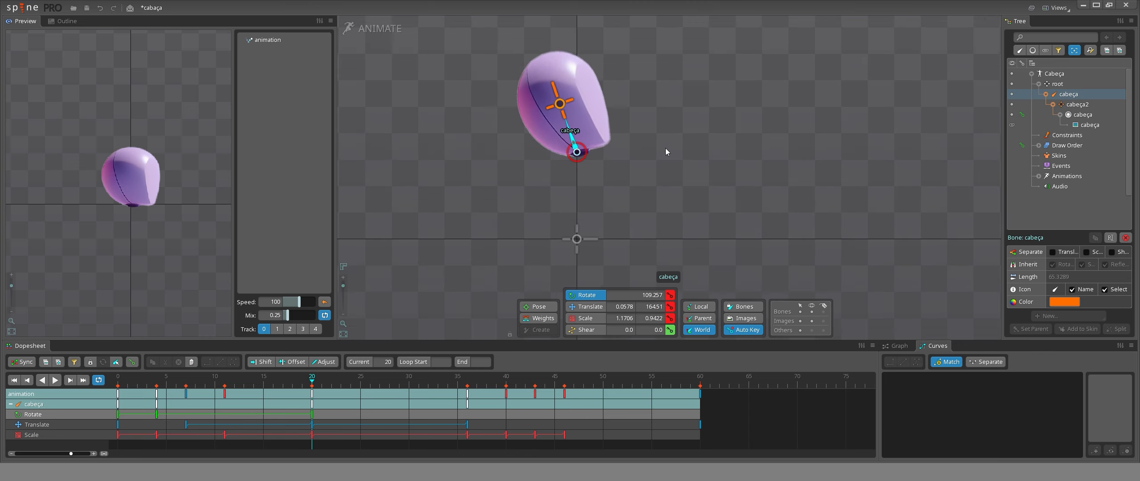
Key the cabeça bone's Rotate at frames 36, 40, 43 and 46.
click(273, 379)
drag(273, 379, 467, 376)
click(505, 378)
click(535, 378)
click(564, 378)
Apply a Bezier curve to all Rotate keys from frame 0 to 46 and preview the animation.
click(117, 378)
drag(573, 415, 117, 415)
click(916, 362)
click(268, 40)
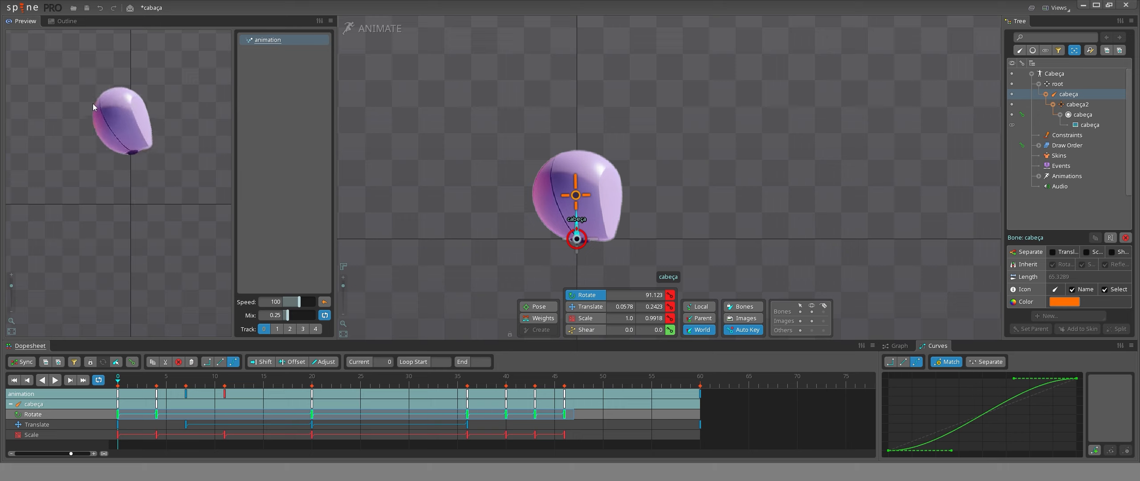